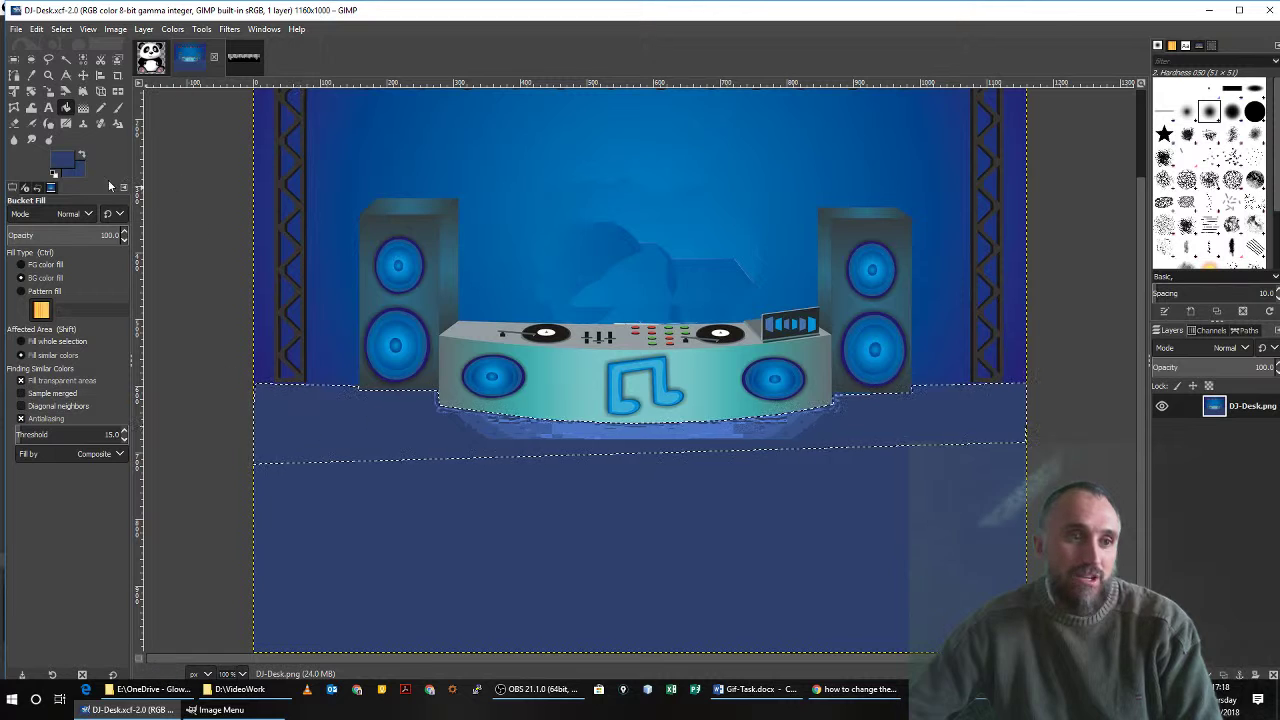
Set the foreground colour to black, fill the selected floor strip below the DJ desk with it and save the image.
left_click(73, 159)
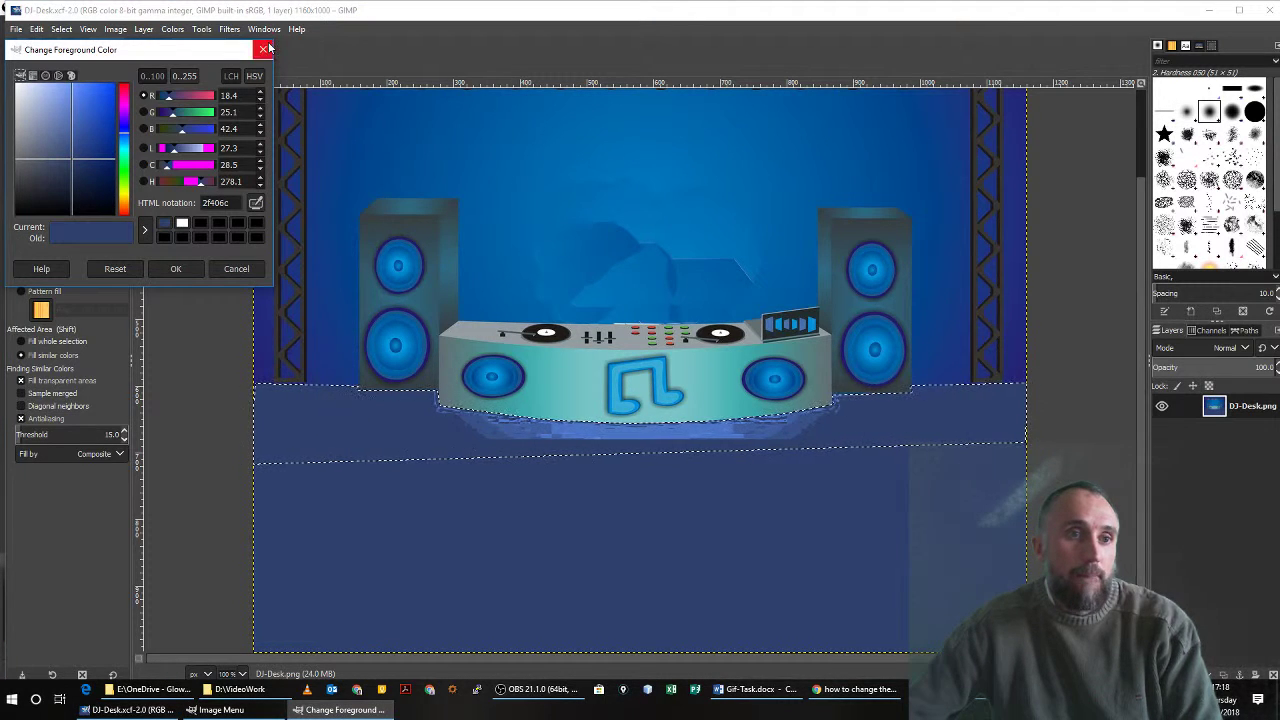
left_click_drag(71, 160, 9, 224)
left_click(175, 268)
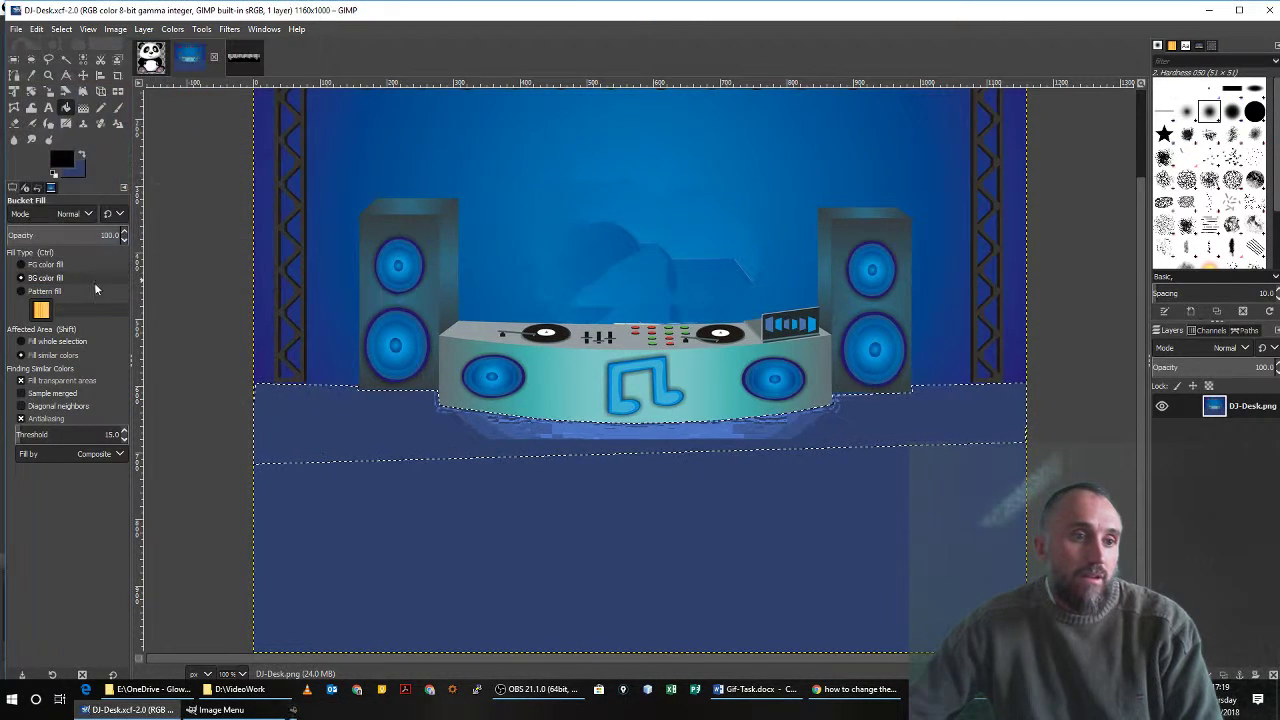
left_click(505, 438)
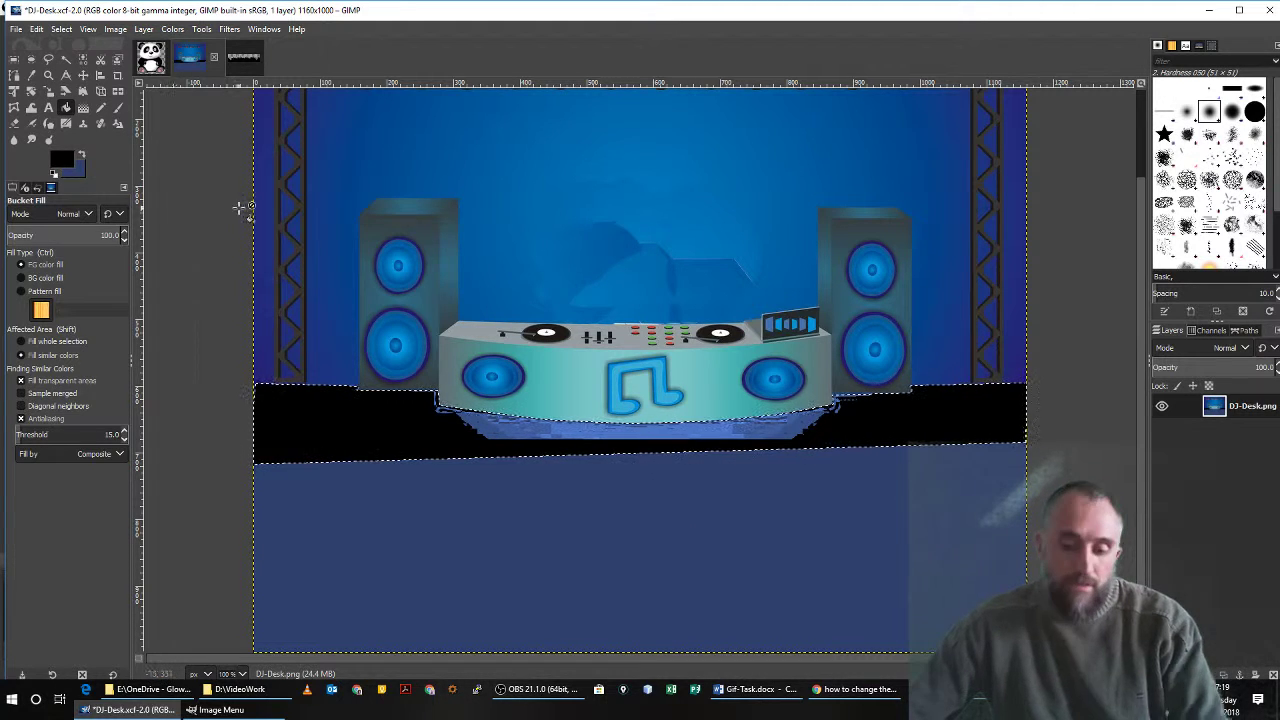
key("ctrl+s")
In the panda image, outline the left eye's pupil with Free Select and commit it as a selection.
left_click(146, 56)
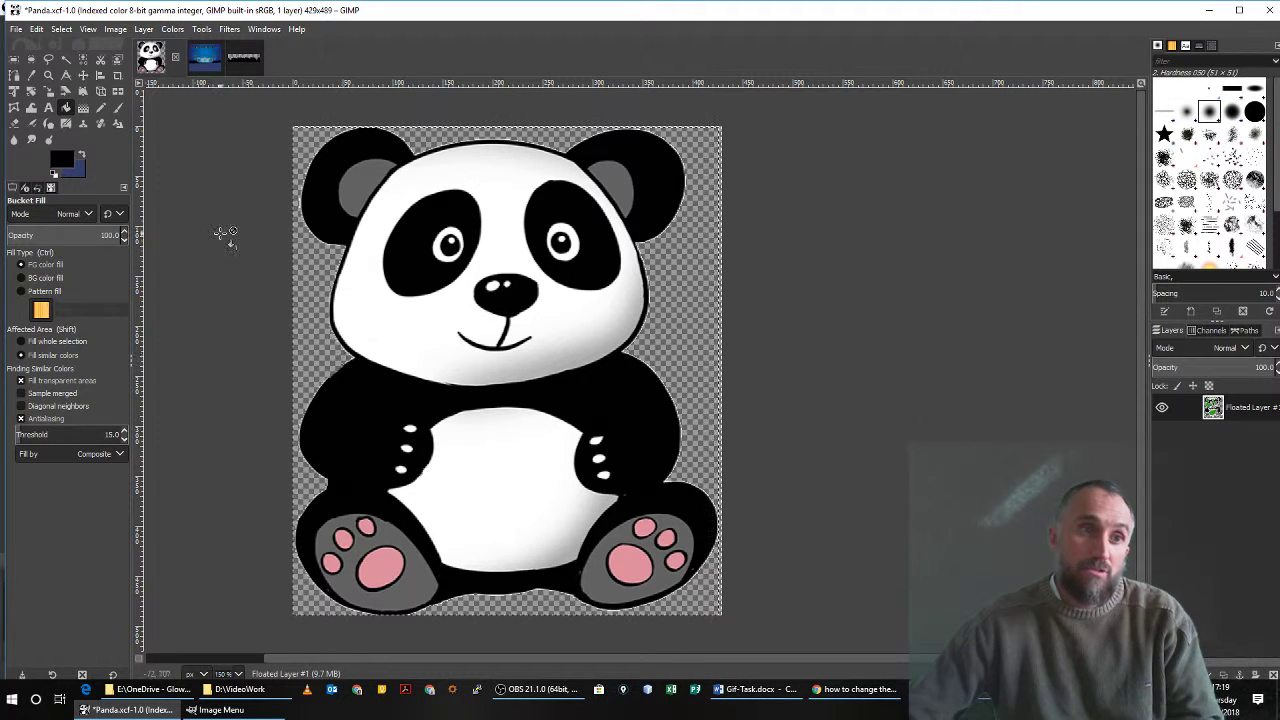
left_click(49, 60)
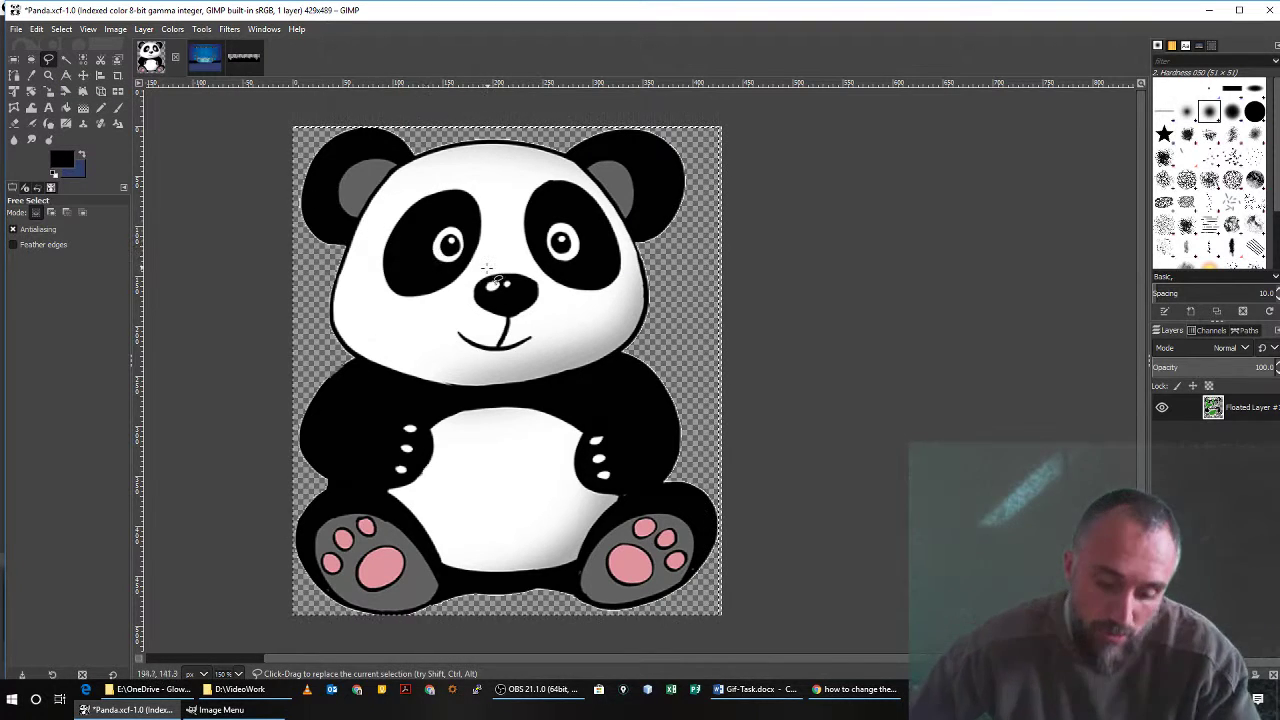
scroll(487, 271, "up", 5)
scroll(410, 264, "up", 3)
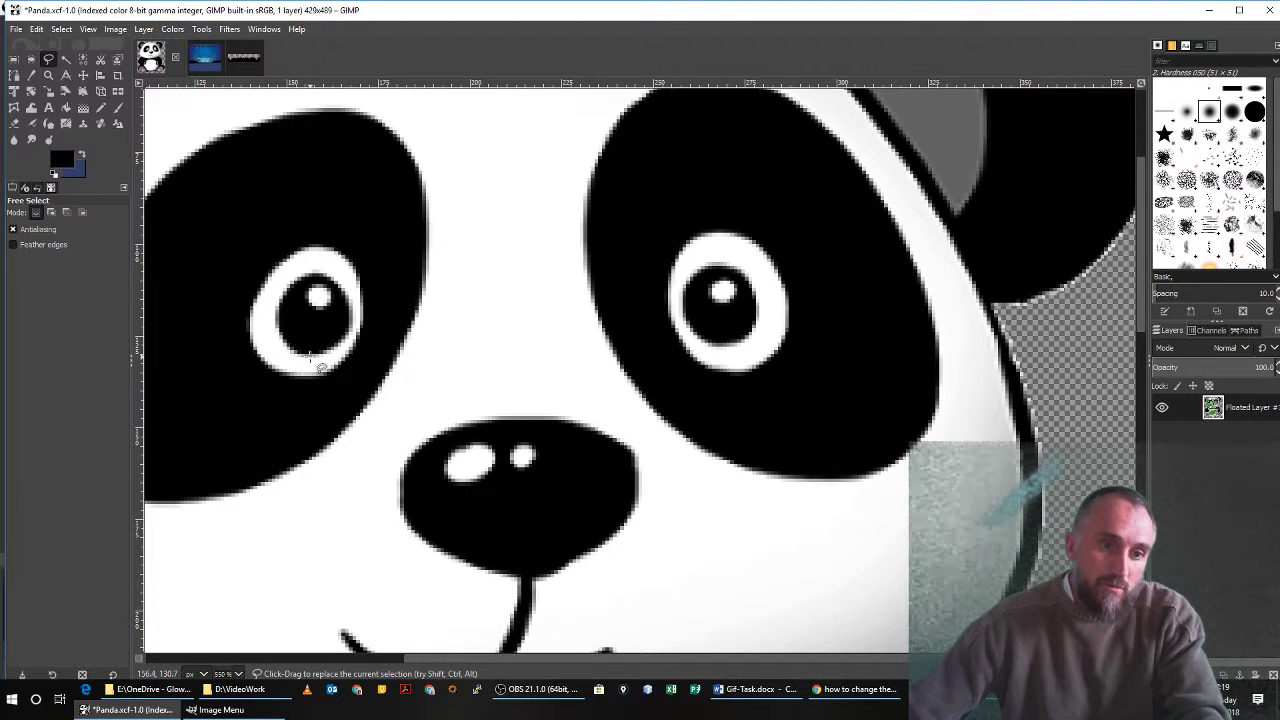
left_click(309, 355)
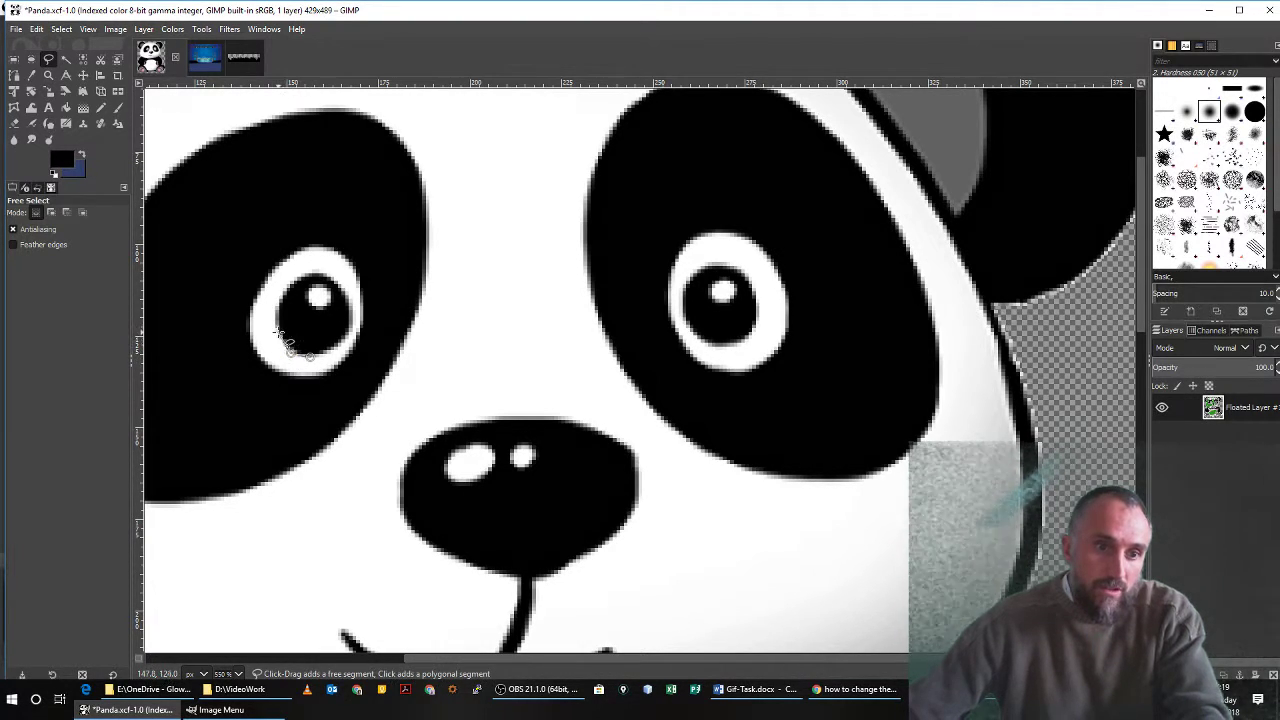
mouse_move(280, 333)
left_mouse_down()
mouse_move(278, 299)
mouse_move(290, 285)
mouse_move(320, 268)
mouse_move(352, 286)
mouse_move(356, 318)
mouse_move(349, 310)
mouse_move(349, 332)
mouse_move(310, 357)
left_mouse_up()
left_click(310, 357)
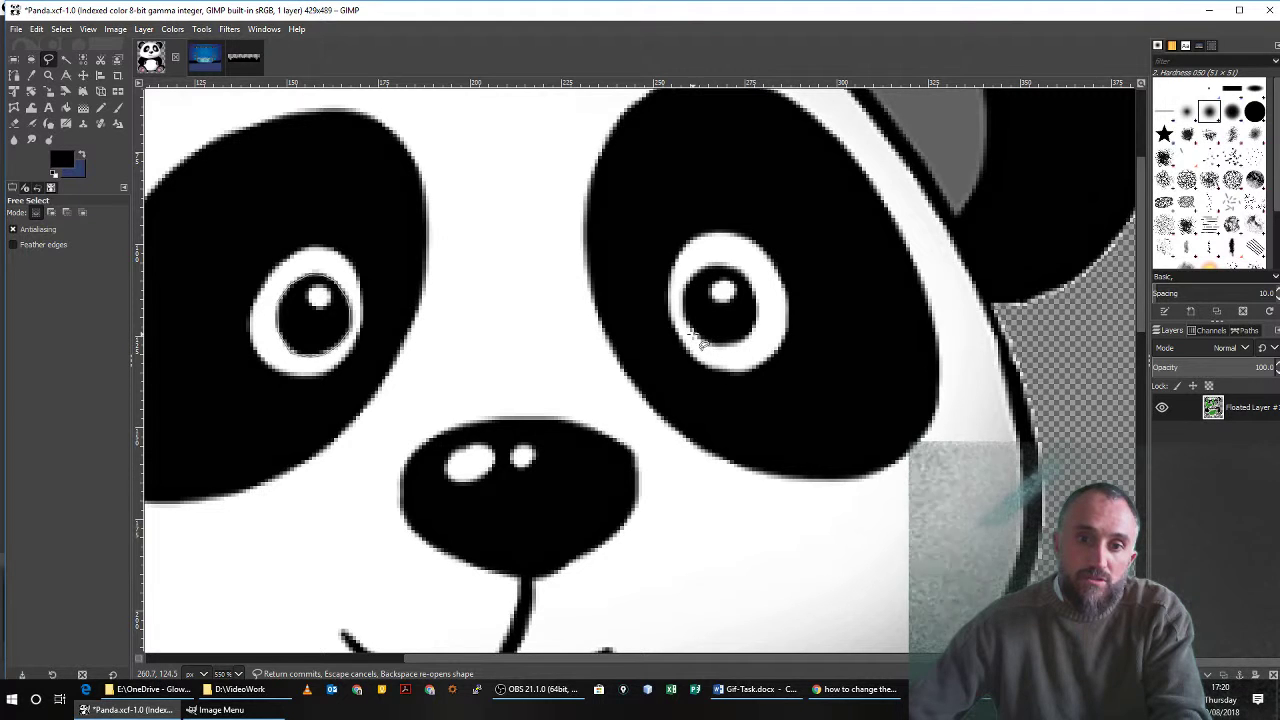
key("shift")
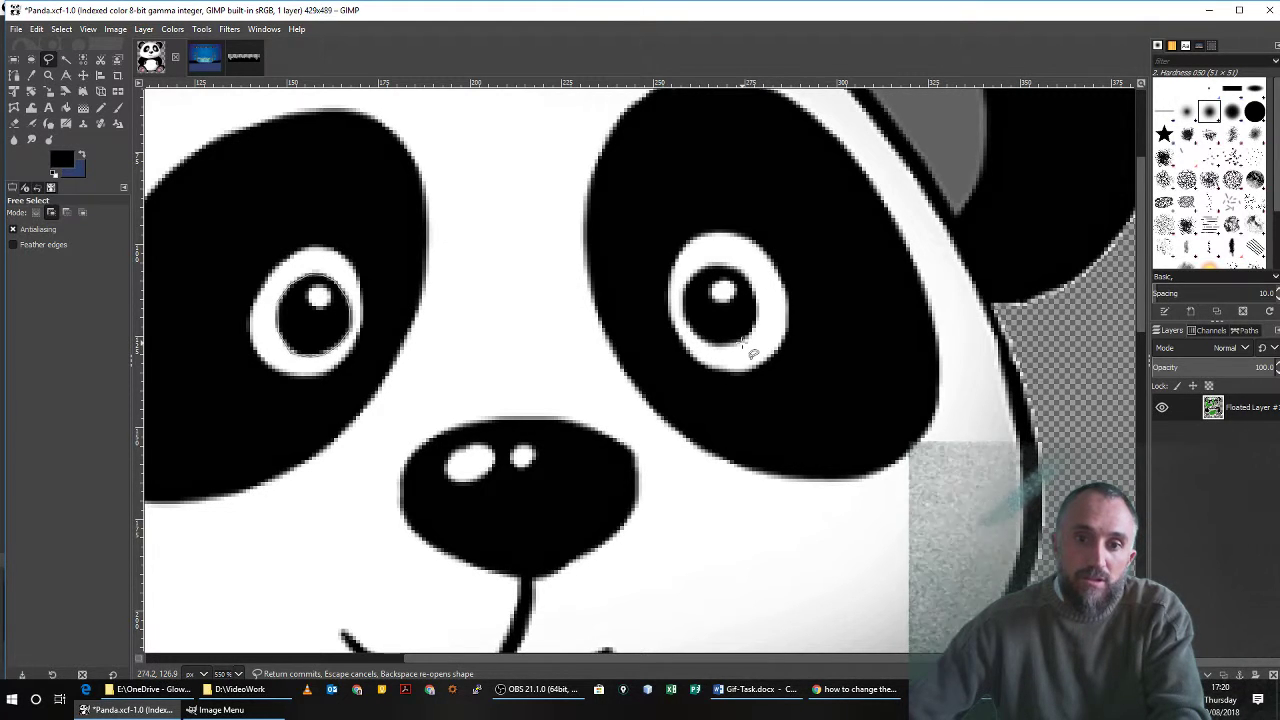
key("ctrl")
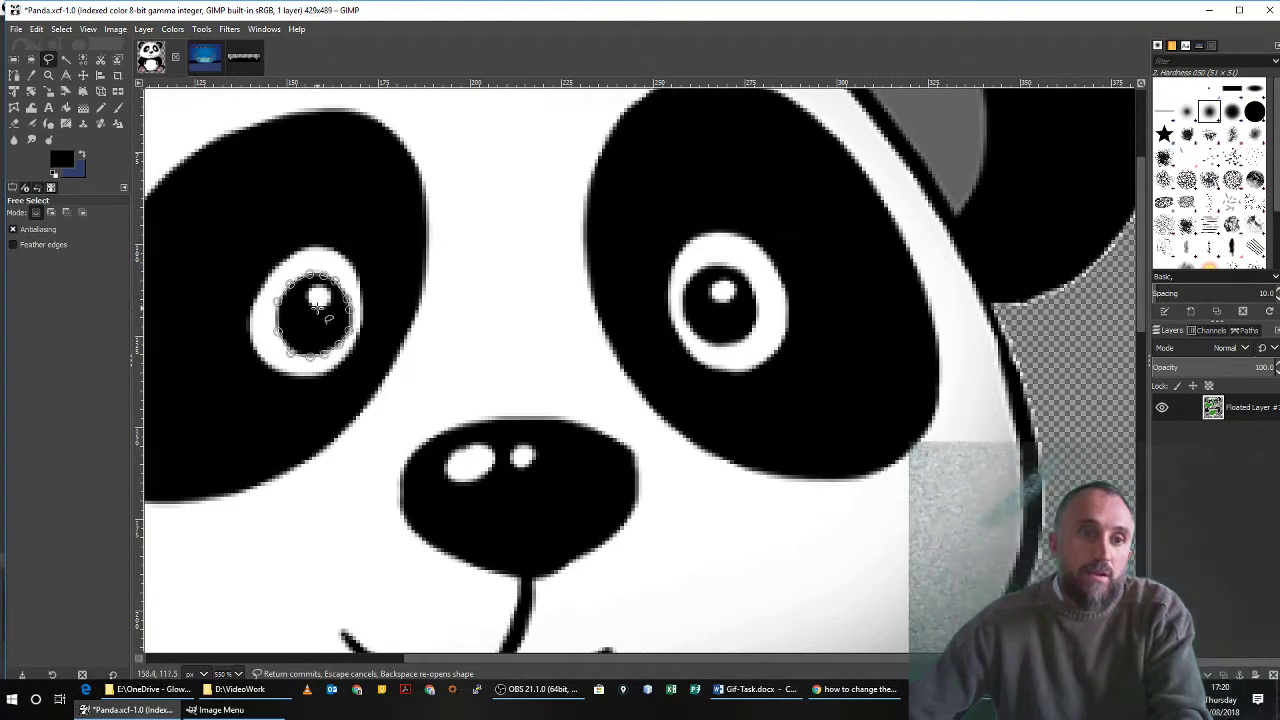
key("Return")
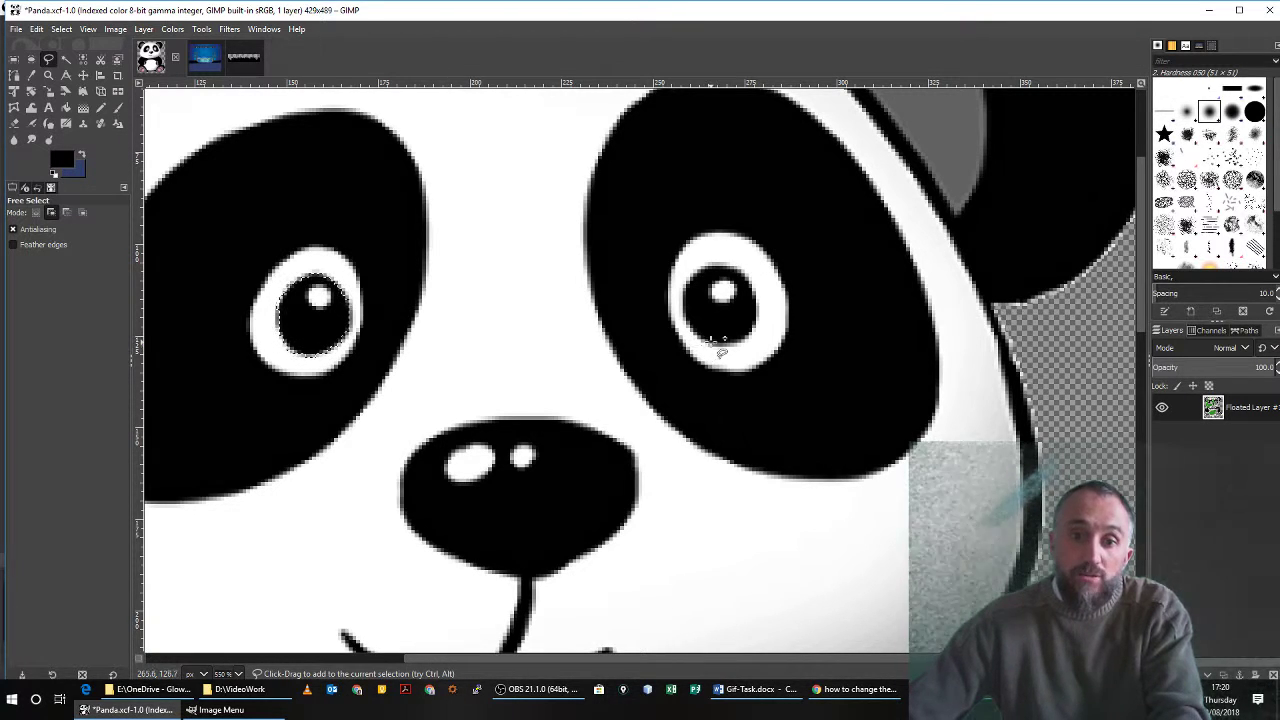
Add the right eye's pupil to the existing selection by tracing its outline with Free Select.
left_click(710, 342)
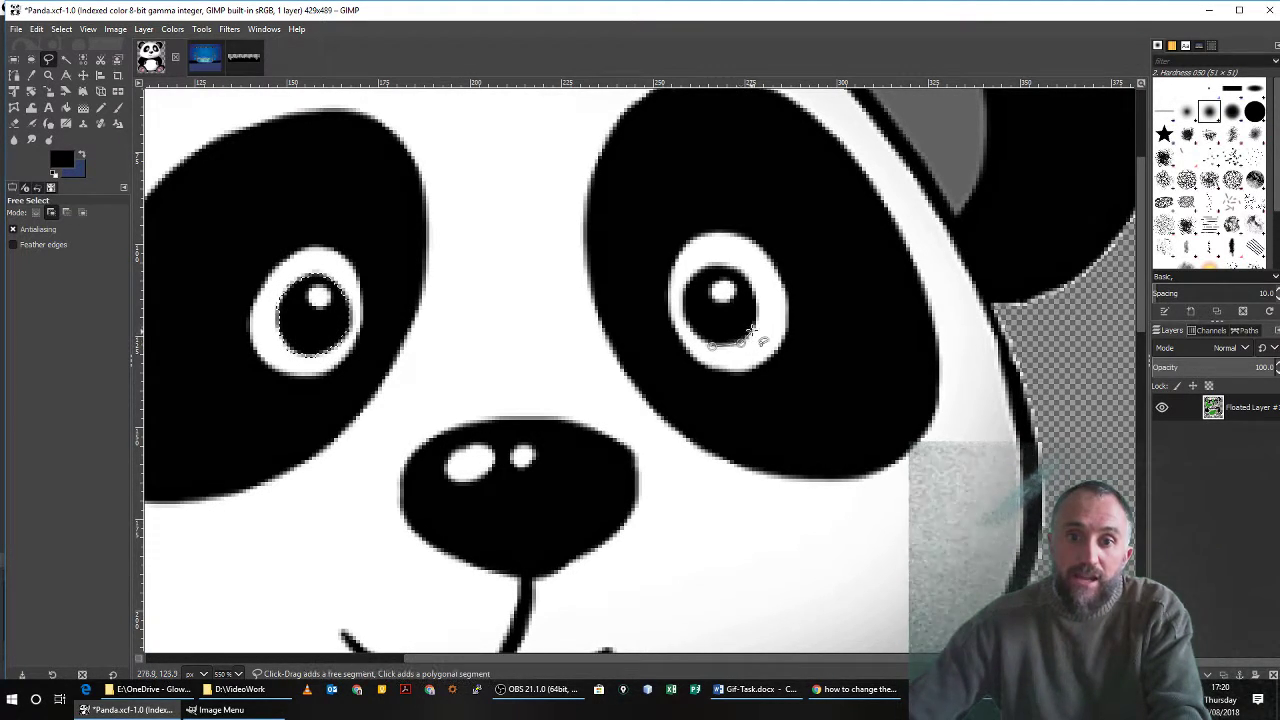
left_click(756, 330)
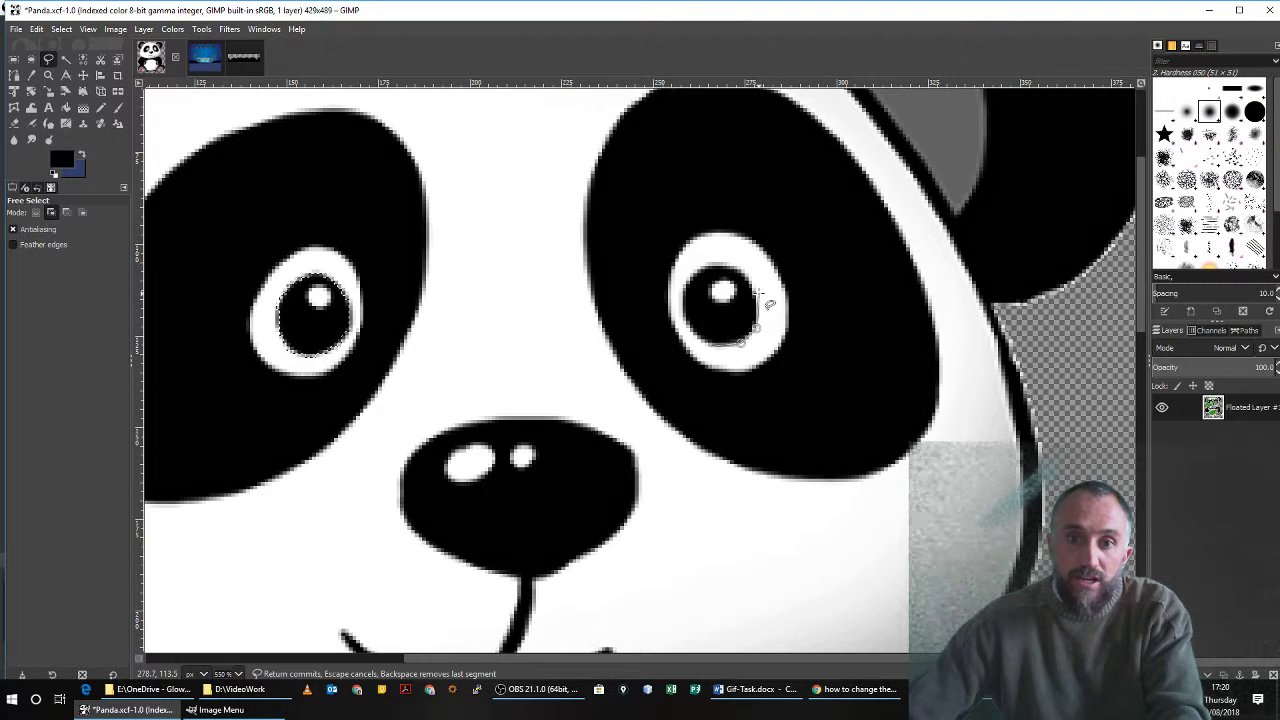
left_click(757, 293)
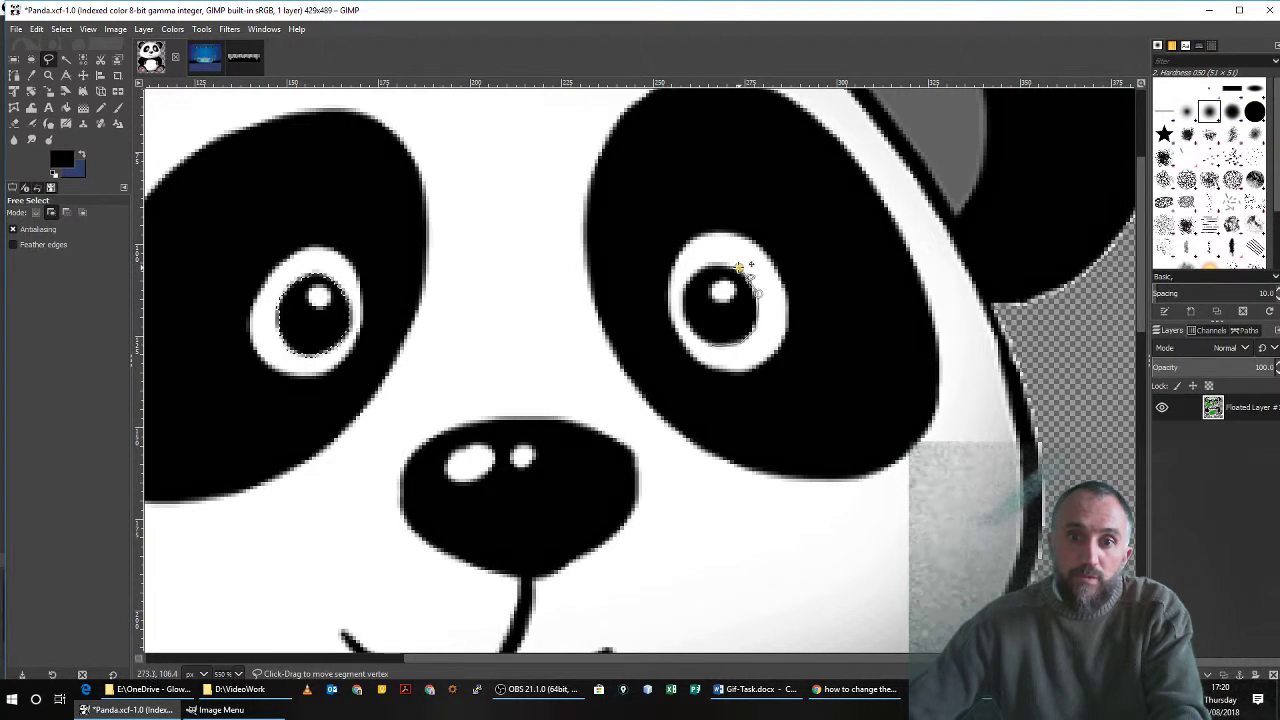
left_click(723, 266)
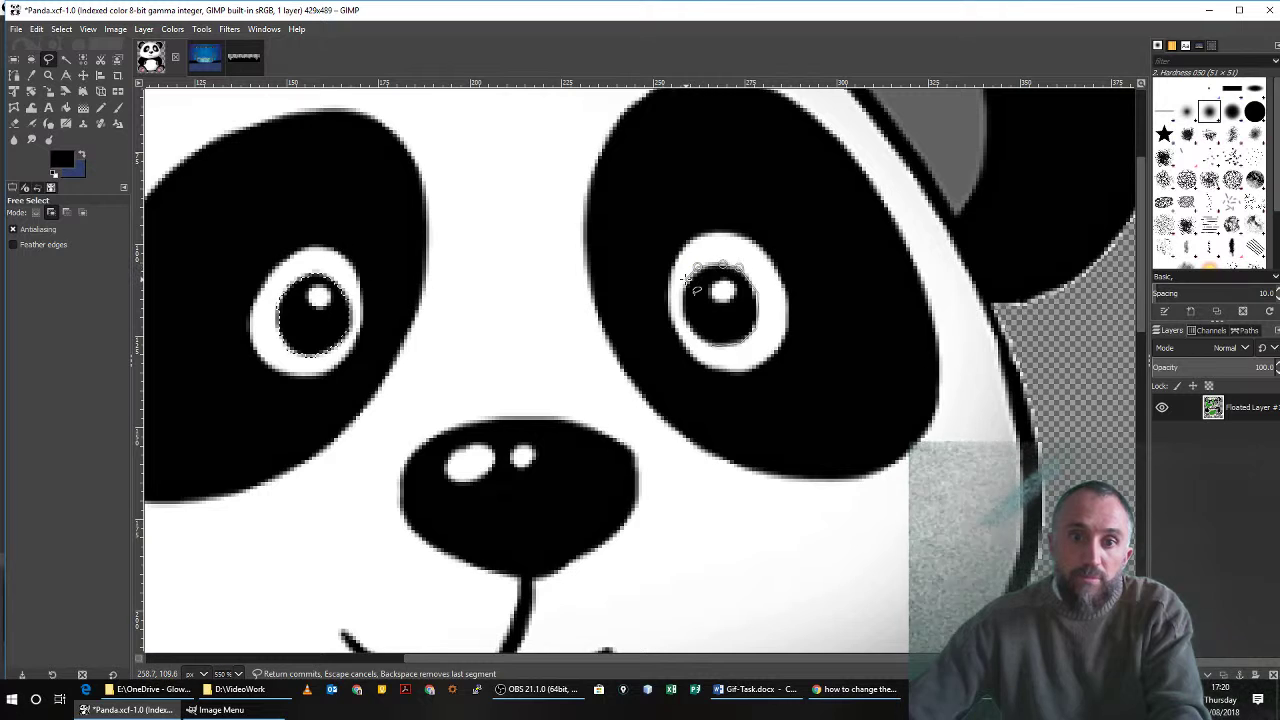
left_click(685, 281)
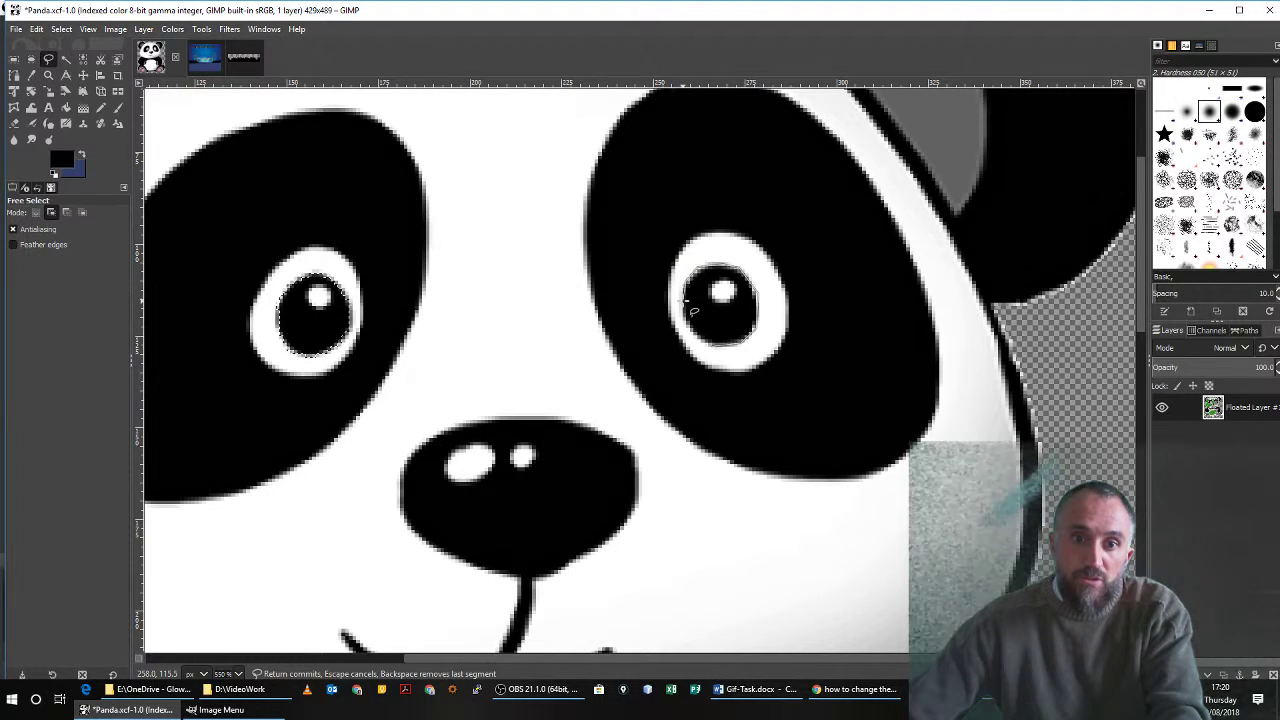
left_click(686, 323)
left_click(697, 338)
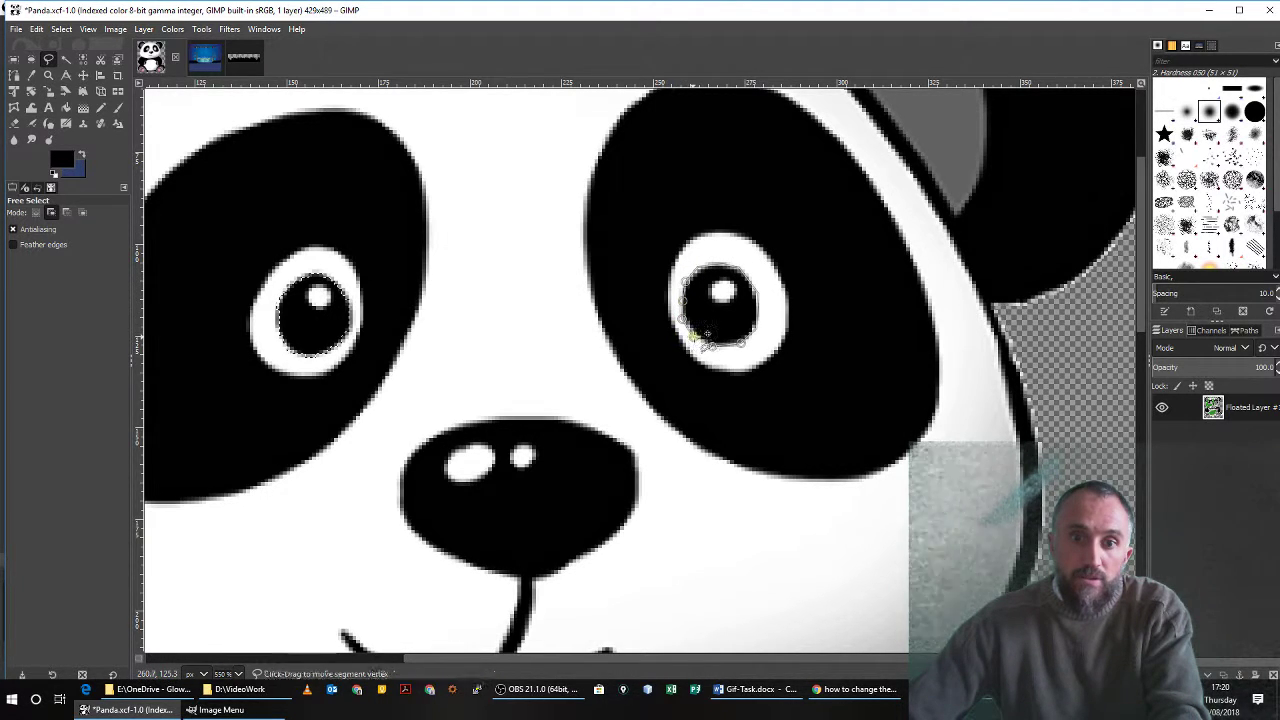
left_click(711, 346)
key("Return")
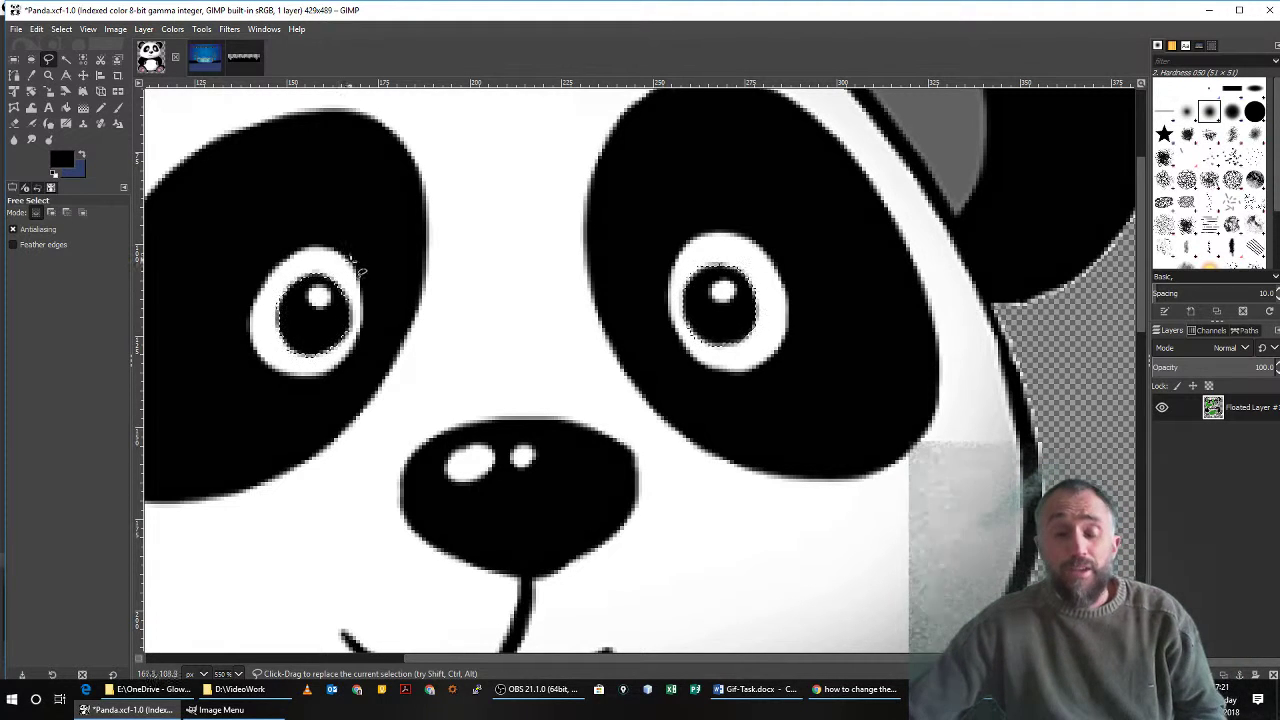
Float the two selected pupils and convert the floating selection to a new layer.
right_click(714, 307)
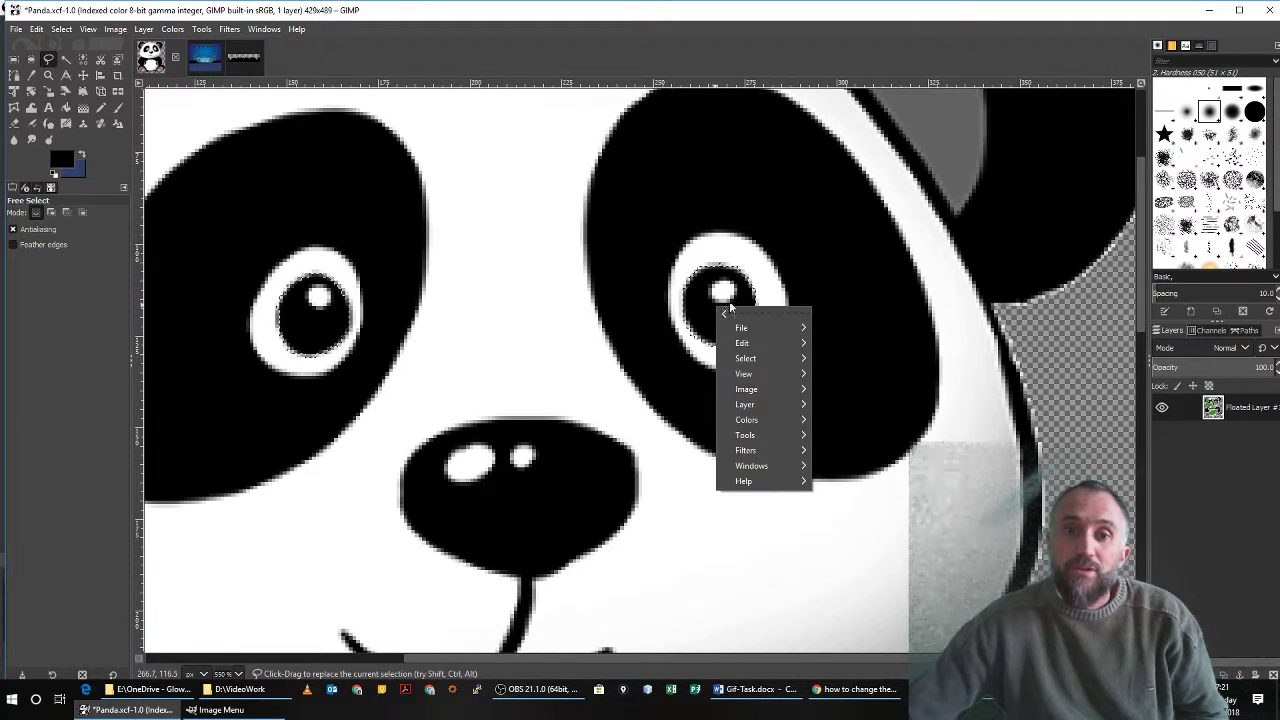
mouse_move(765, 344)
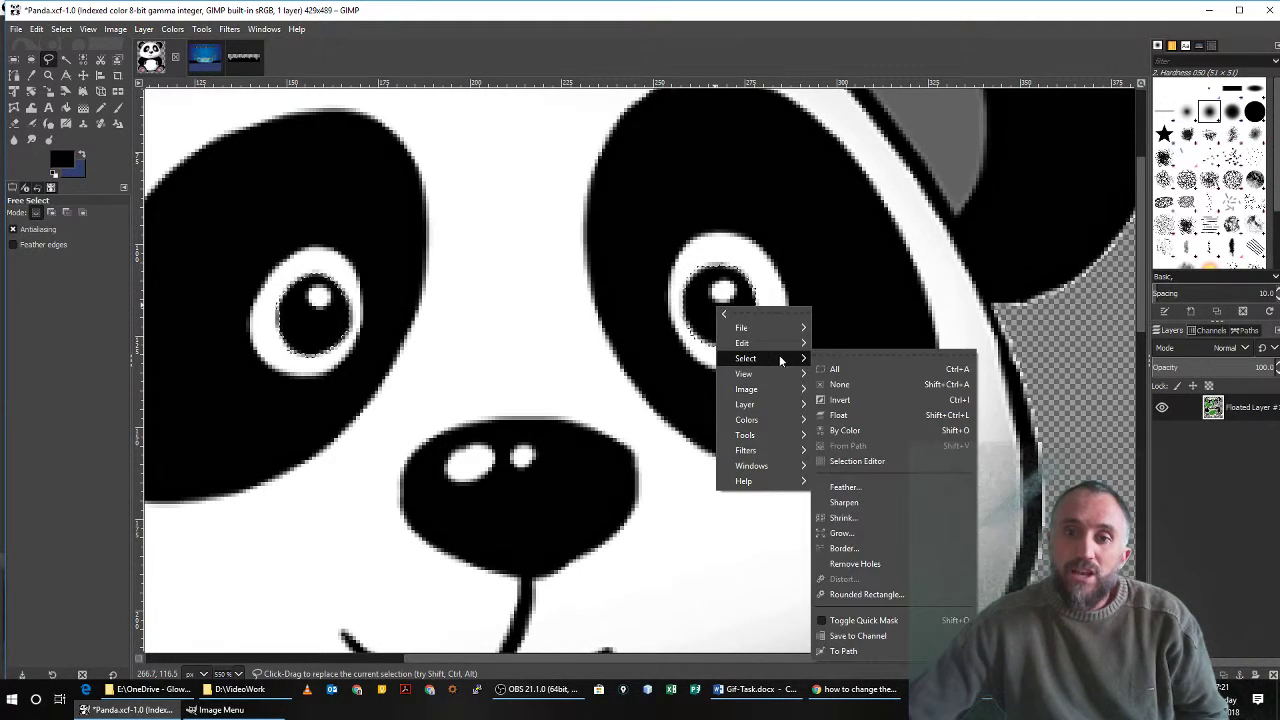
left_click(870, 412)
right_click(1232, 407)
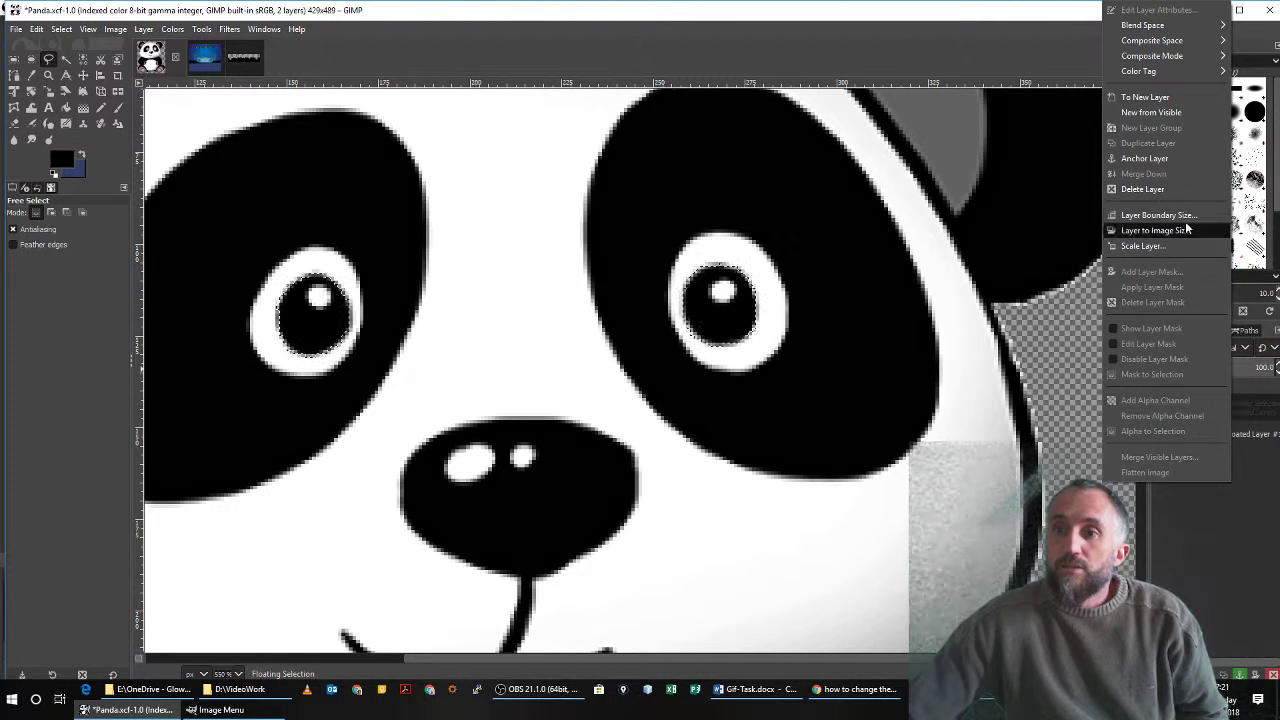
left_click(1166, 99)
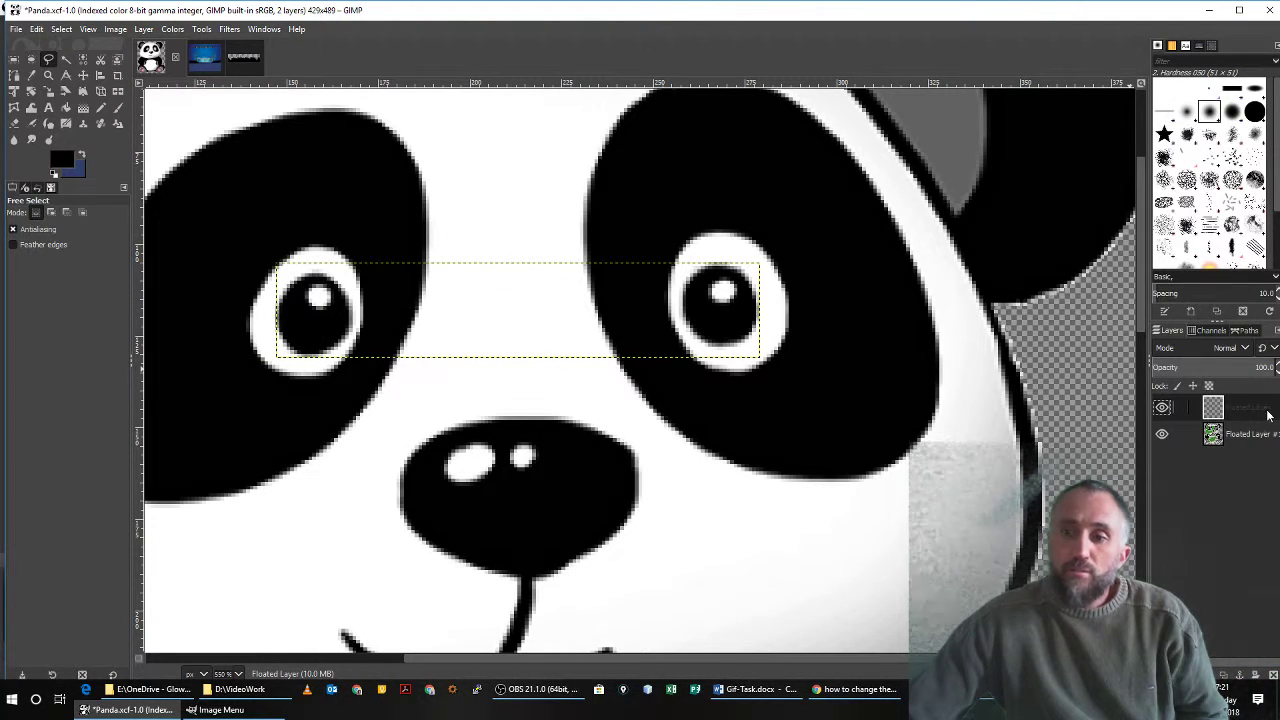
Hide the new pupil layer and make the panda's body layer active.
left_click(1162, 408)
left_click(1162, 408)
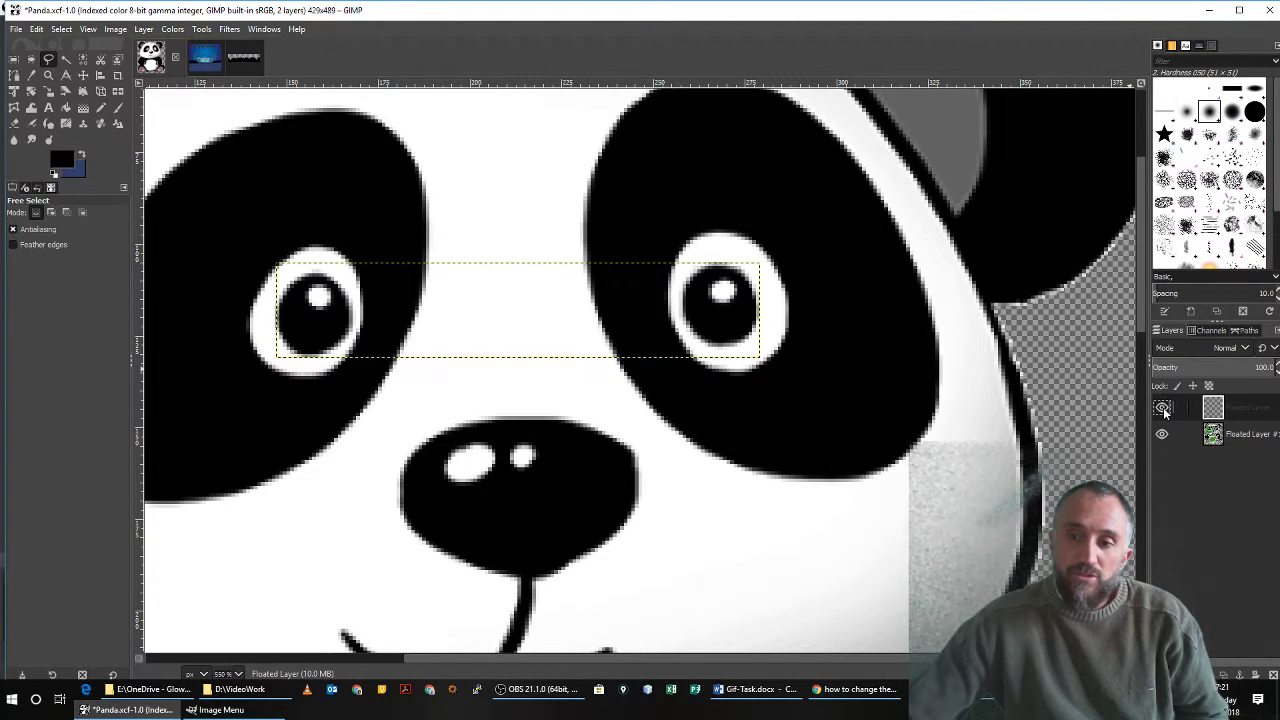
left_click(1163, 408)
left_click(1163, 408)
left_click(1163, 409)
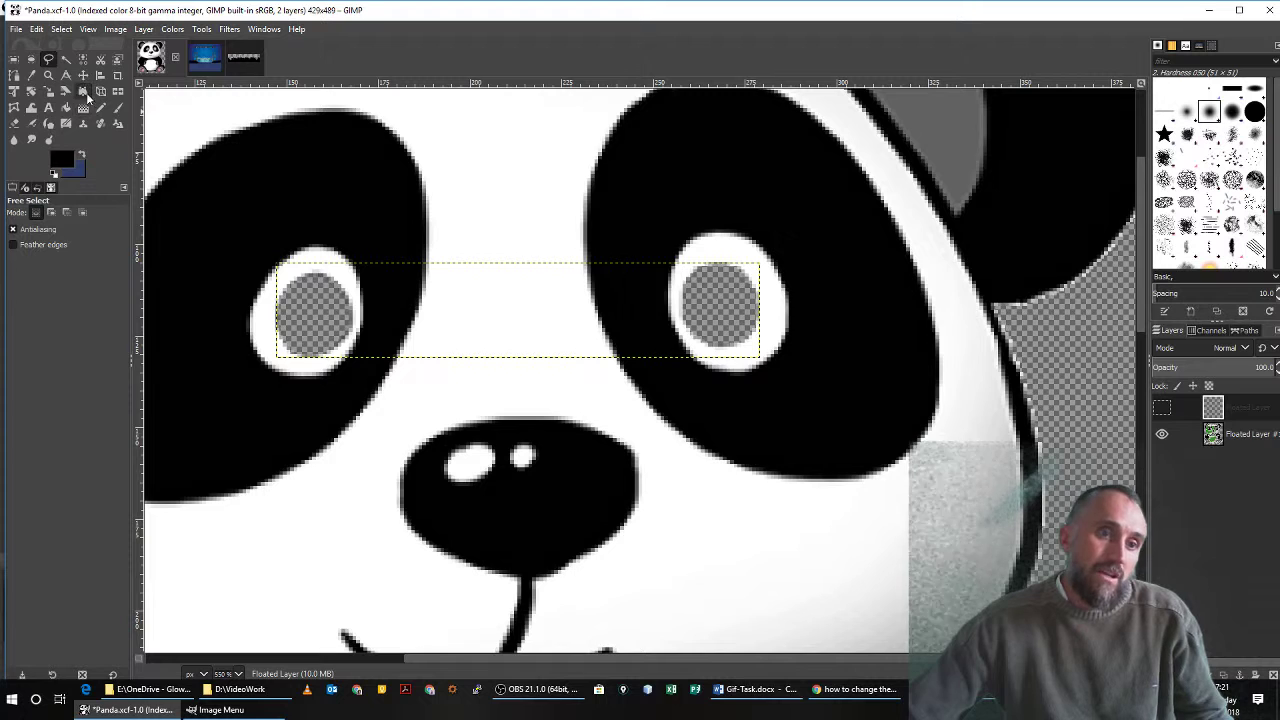
left_click(1206, 431)
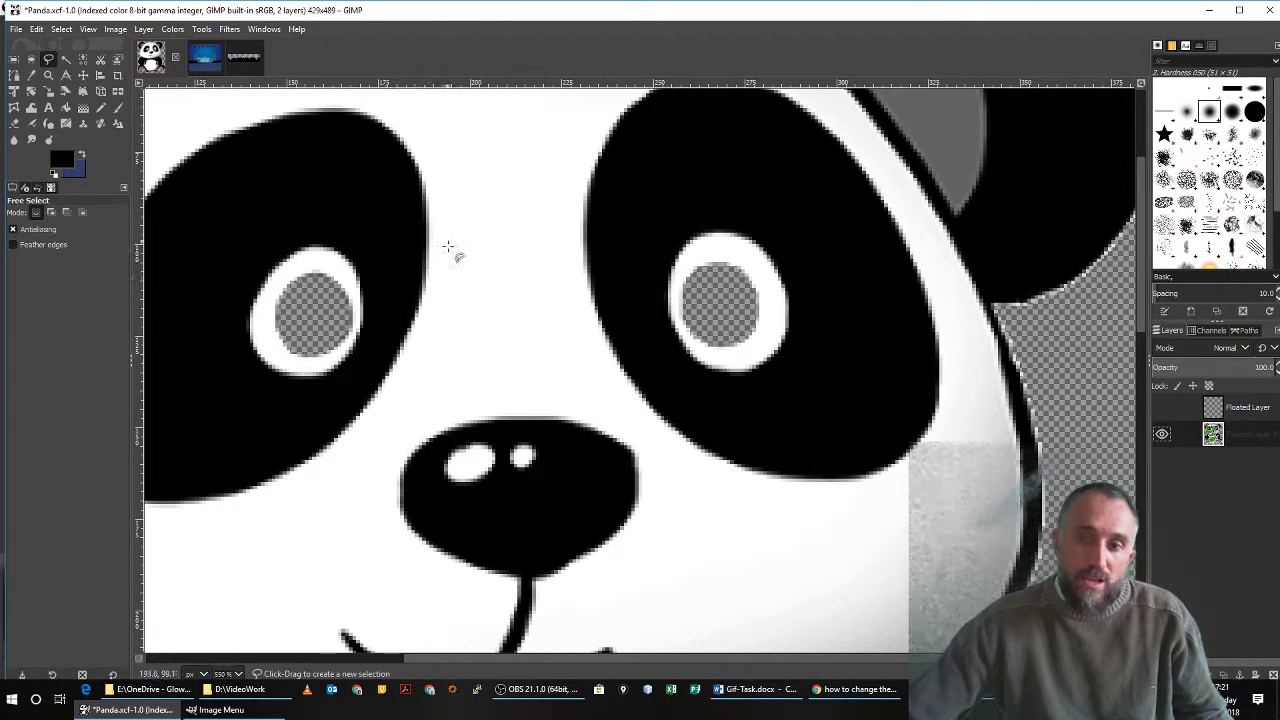
Set the foreground colour to white (ffffff) and bucket-fill both transparent pupil holes on the panda layer.
left_click(62, 110)
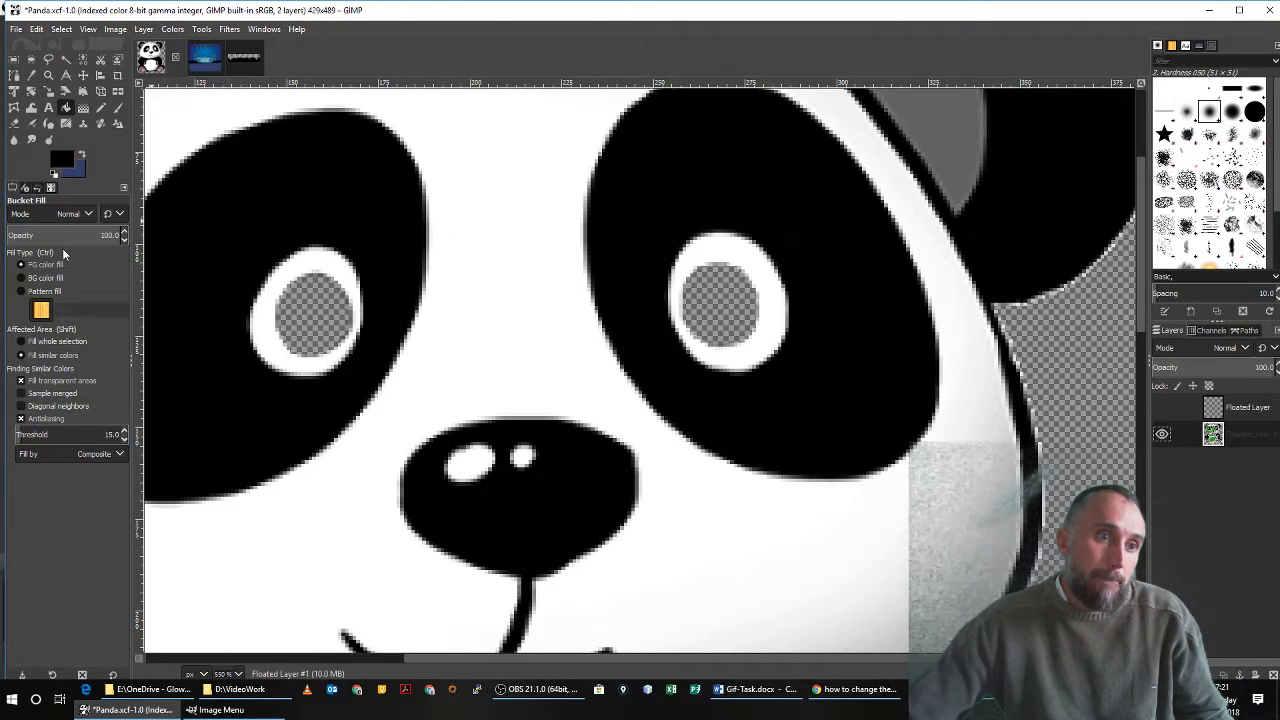
left_click(63, 158)
left_click_drag(88, 182, 3, 28)
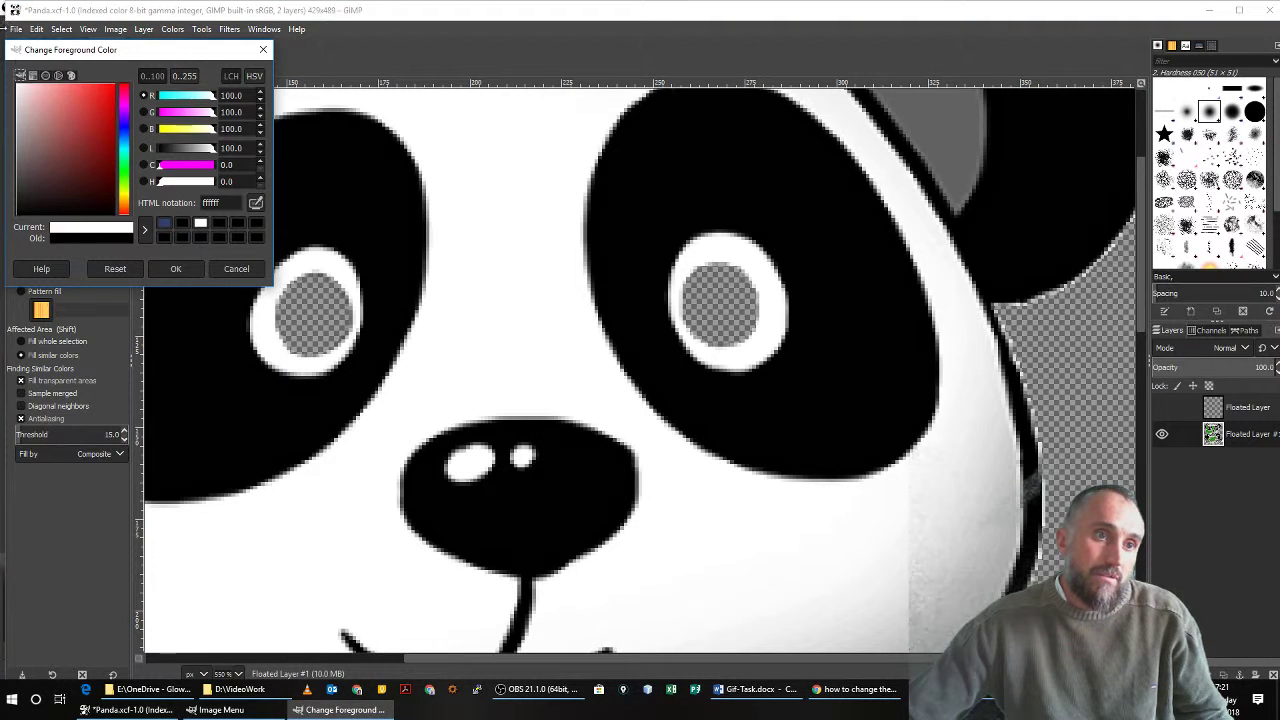
left_click(176, 269)
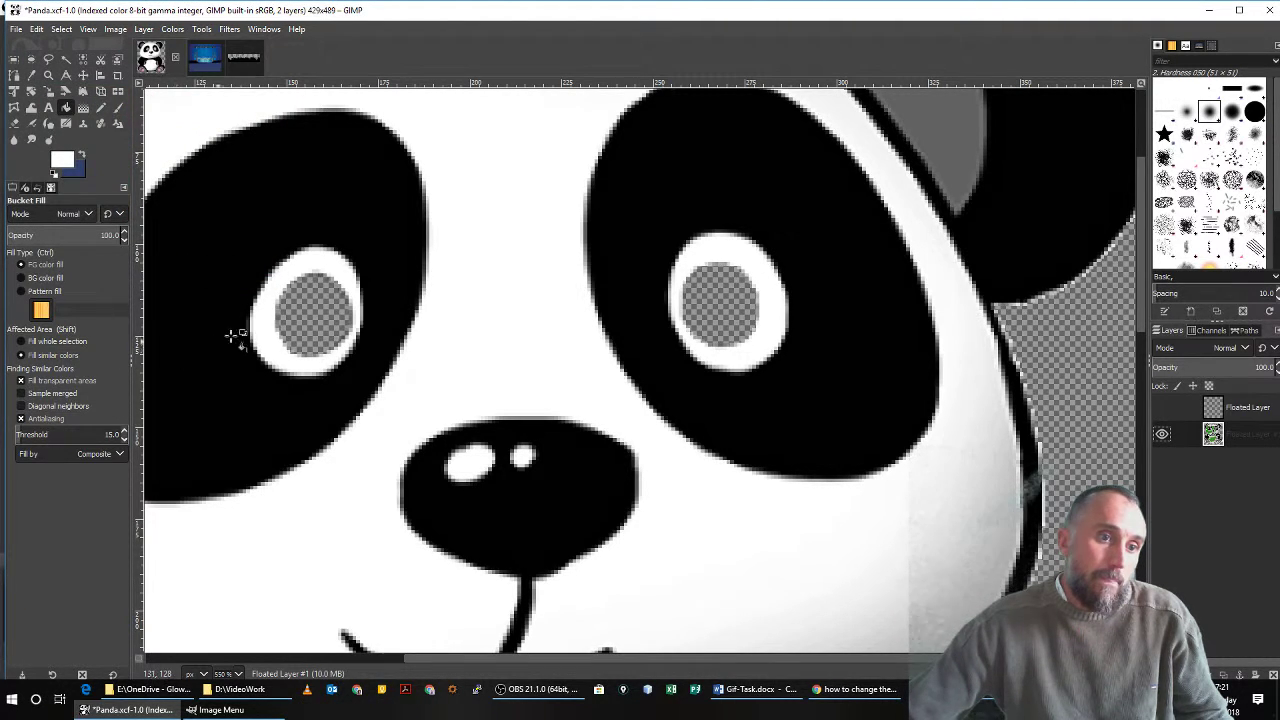
left_click(296, 320)
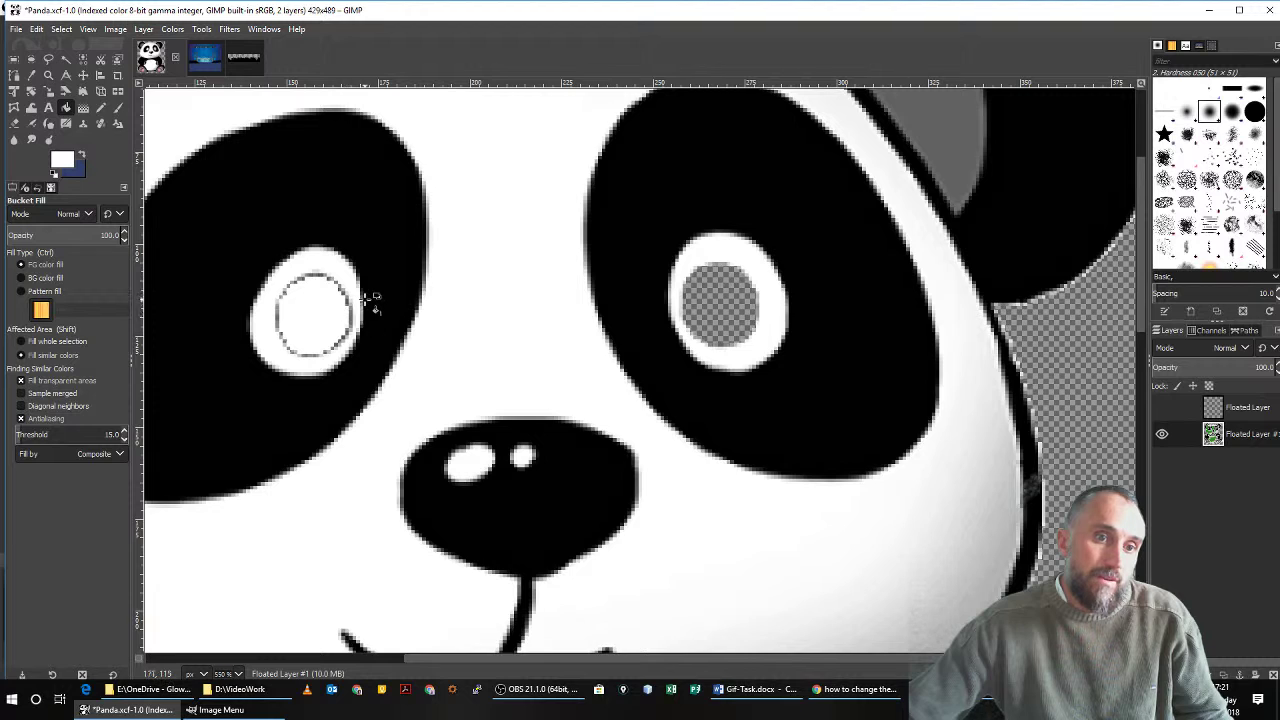
left_click(722, 289)
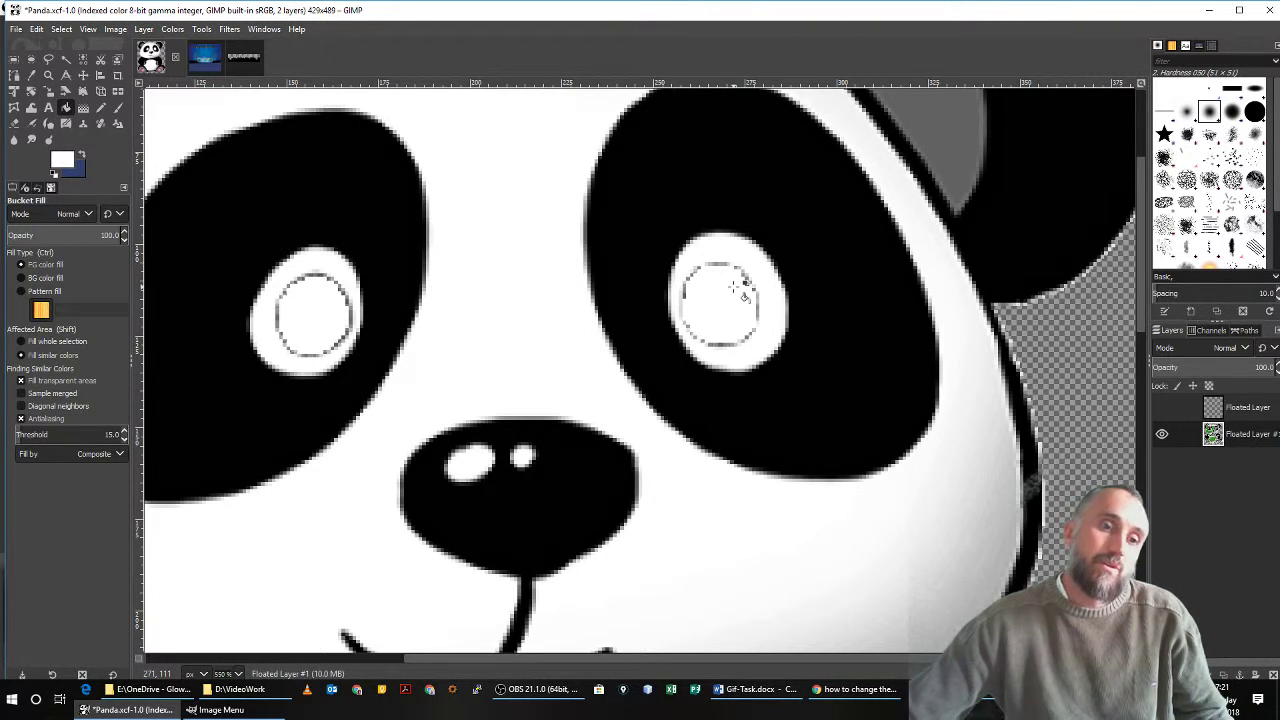
Clone clean white over the leftover pupil outlines in both eyes of the panda layer, using a brush size of 3.00.
left_click(82, 123)
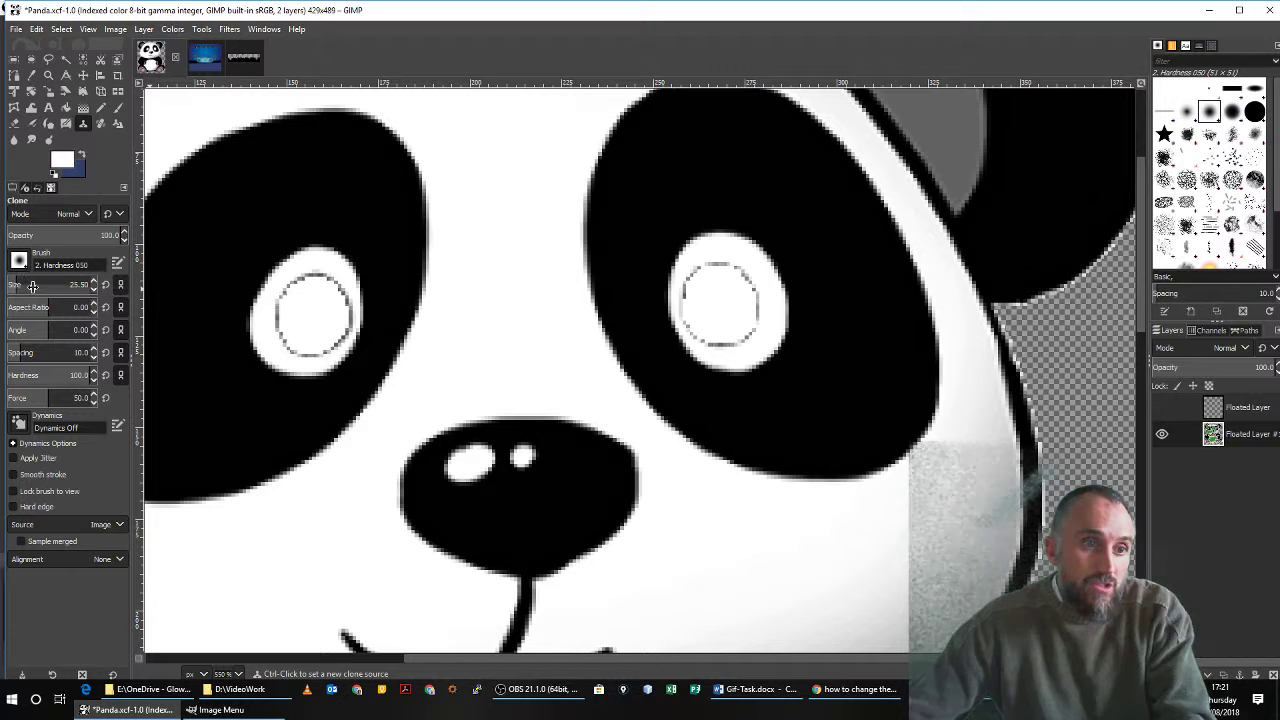
left_click(95, 288)
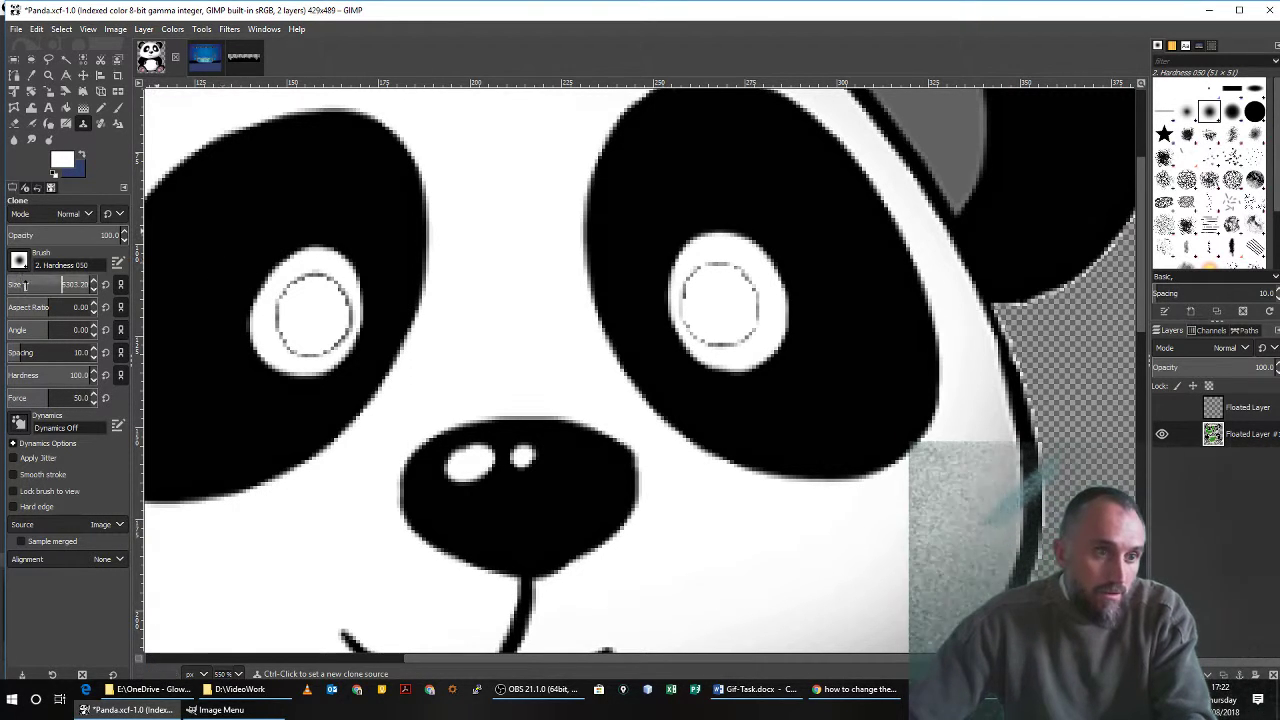
left_click_drag(25, 287, 7, 285)
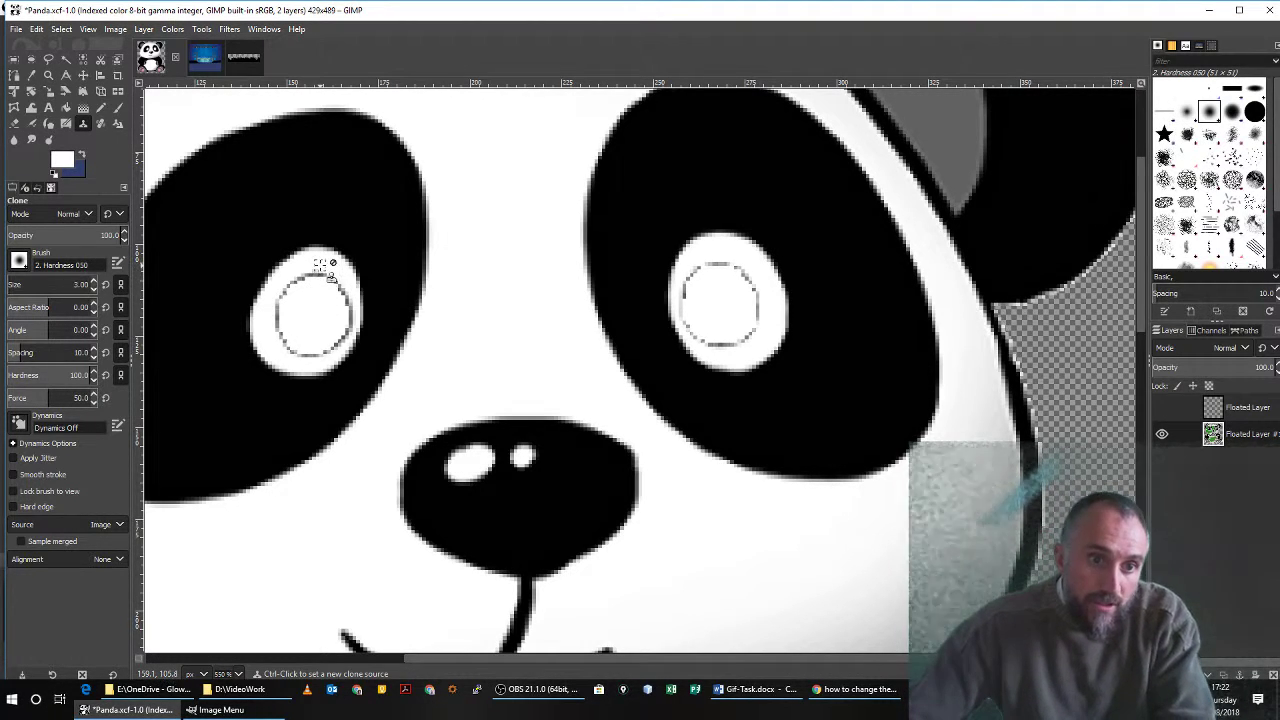
left_click(320, 262, "ctrl")
left_click_drag(320, 273, 303, 273)
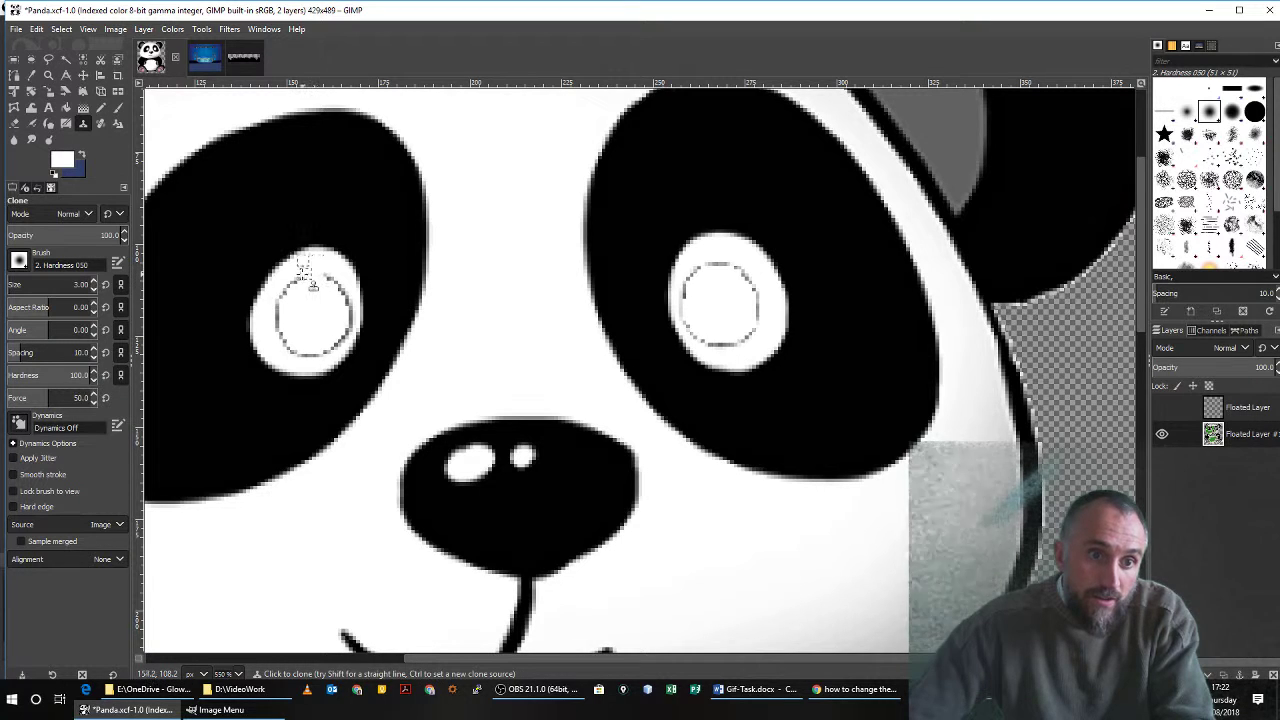
left_click(311, 293, "ctrl")
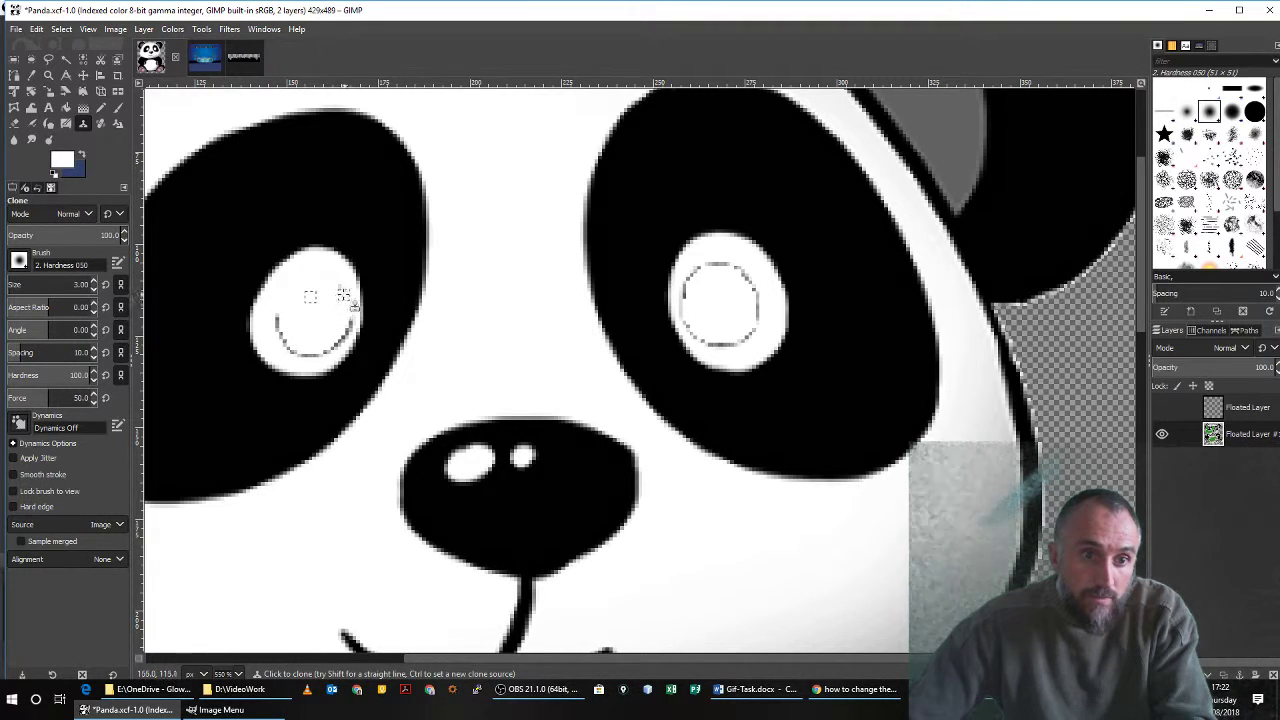
left_click(315, 320, "ctrl")
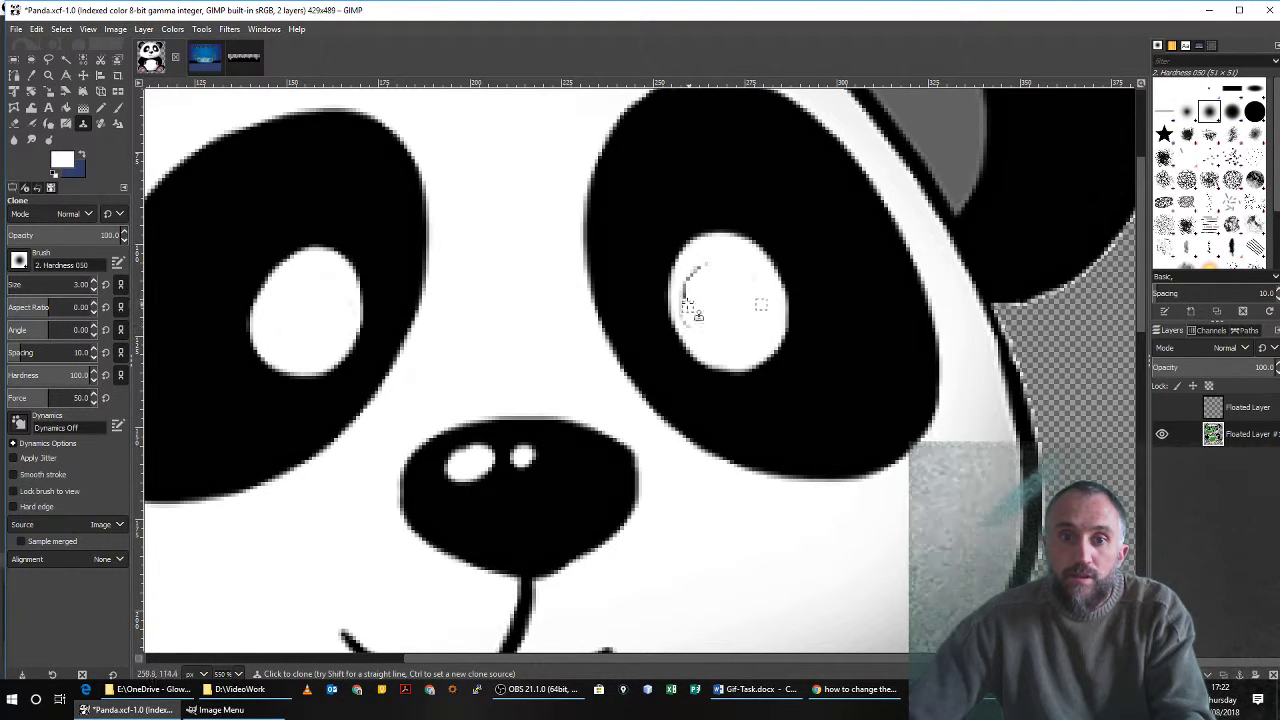
mouse_move(683, 320)
left_mouse_down()
mouse_move(681, 288)
mouse_move(708, 264)
left_mouse_up()
left_click(717, 293, "ctrl")
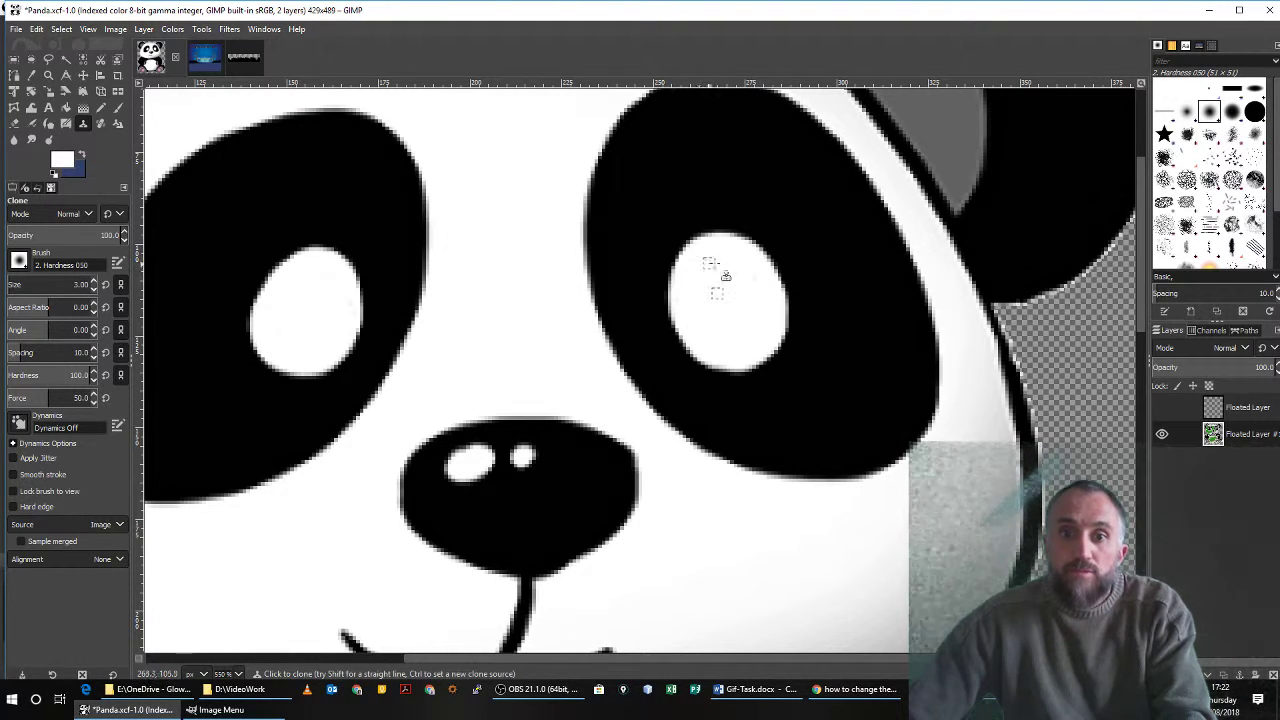
Show the pupil layer again and move both pupils slightly to the right within the eyes.
left_click(1162, 408)
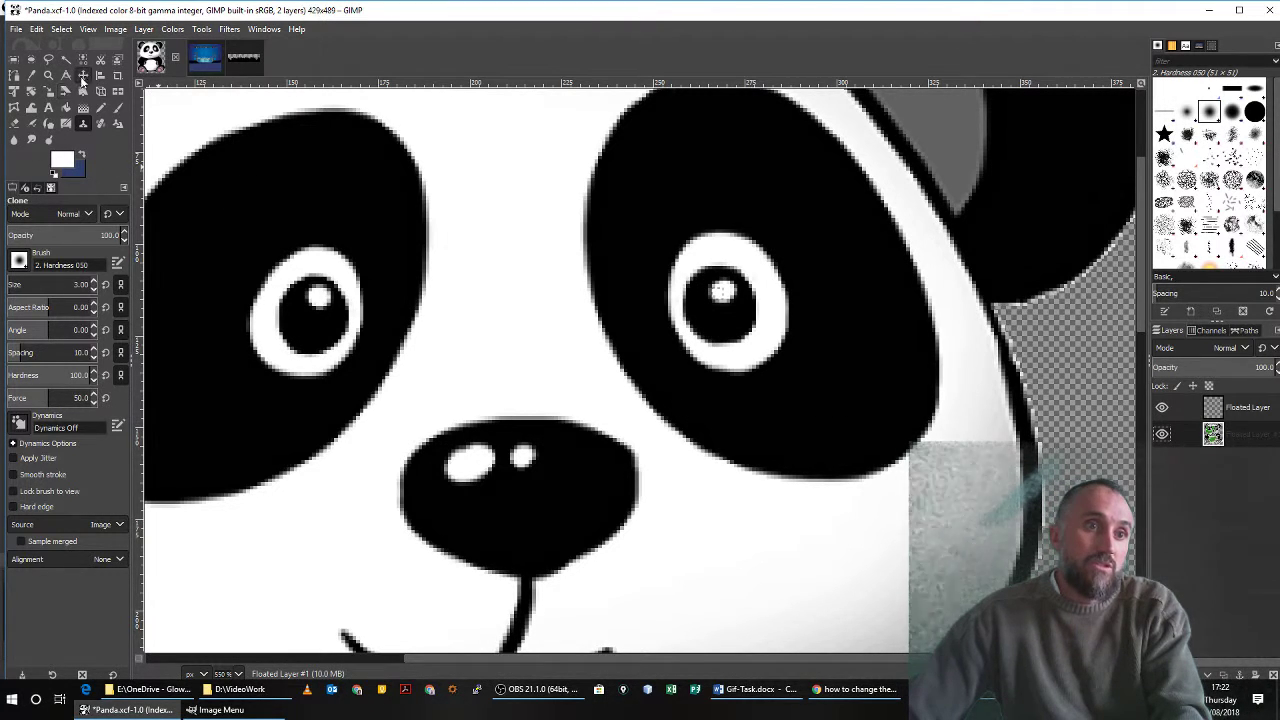
left_click(83, 76)
mouse_move(737, 294)
left_mouse_down()
mouse_move(763, 297)
mouse_move(720, 298)
mouse_move(754, 277)
mouse_move(766, 303)
mouse_move(738, 316)
mouse_move(726, 294)
mouse_move(745, 297)
left_mouse_up()
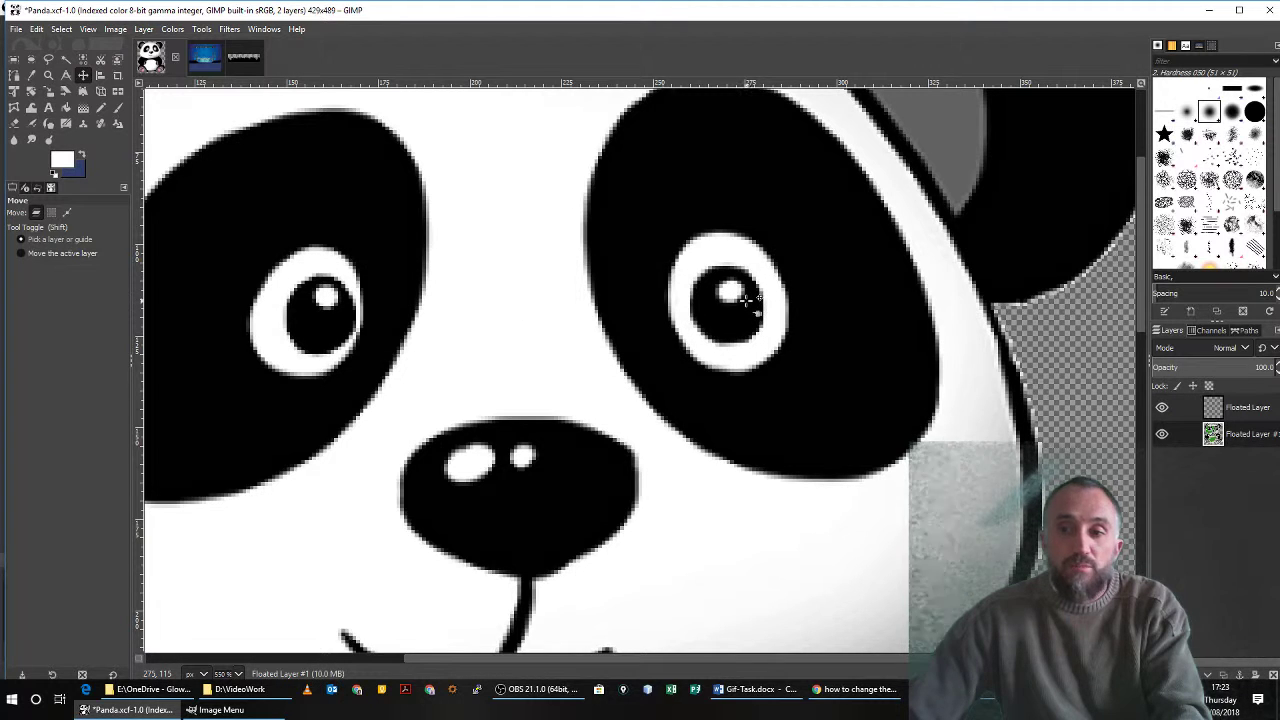
Rename the pupil layer as Eye Balls.
right_click(1230, 410)
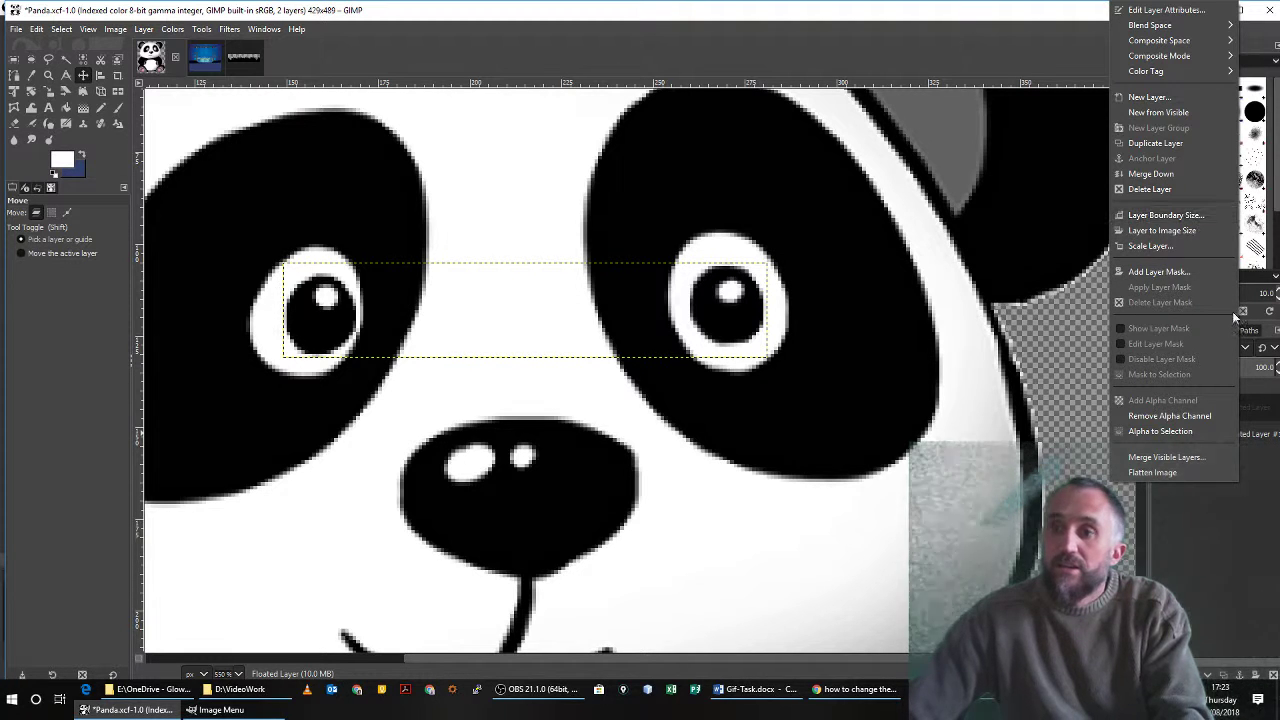
left_click(1254, 410)
double_click(1248, 412)
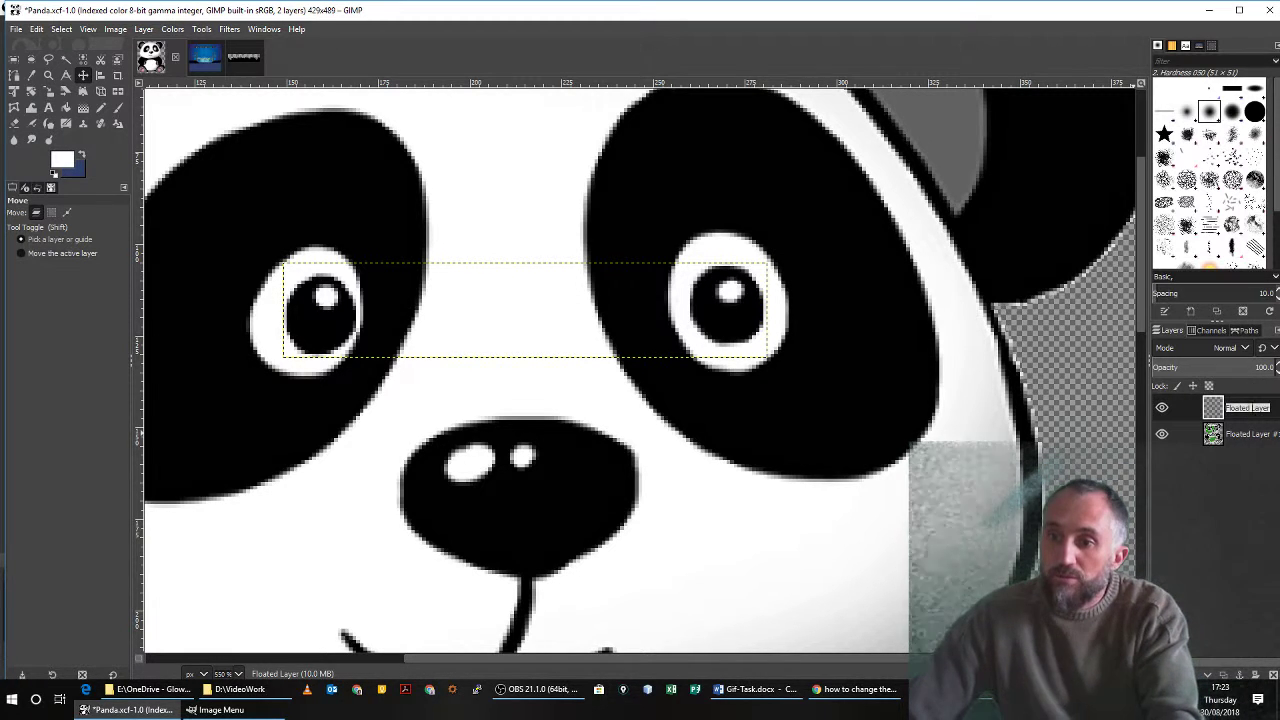
key("BackSpace")
type("Eye")
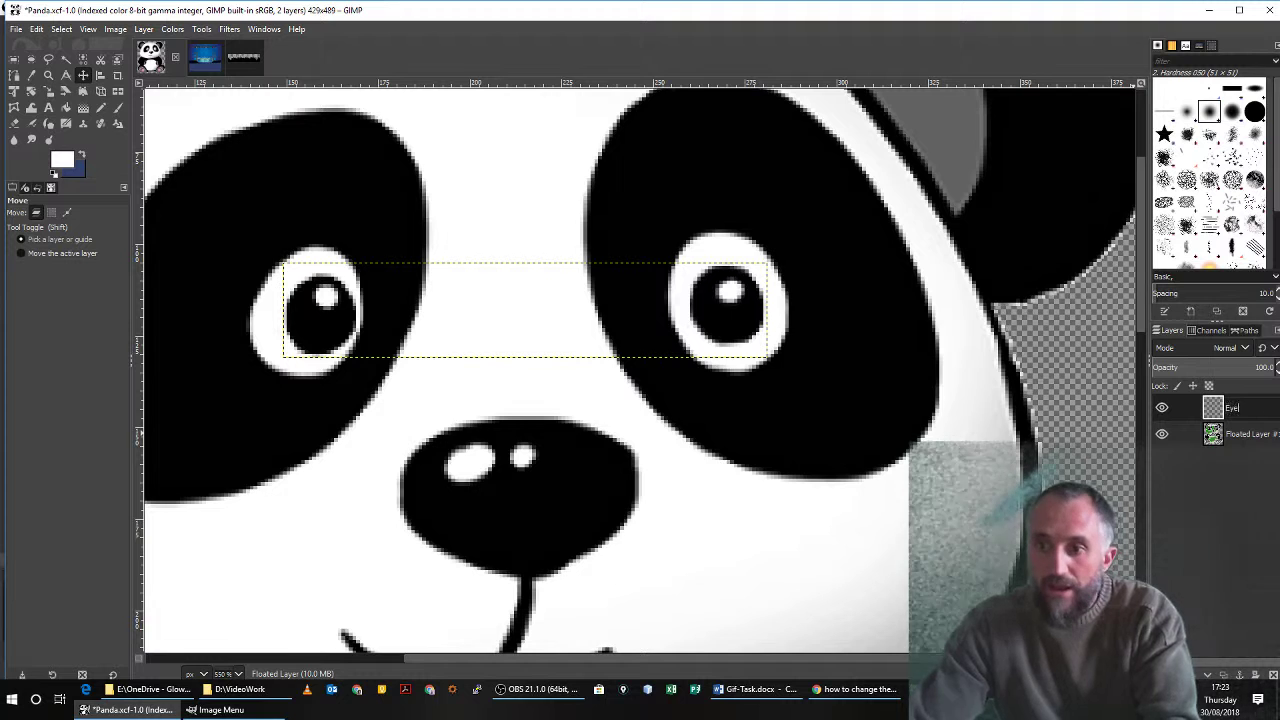
type(" Balls")
key("Return")
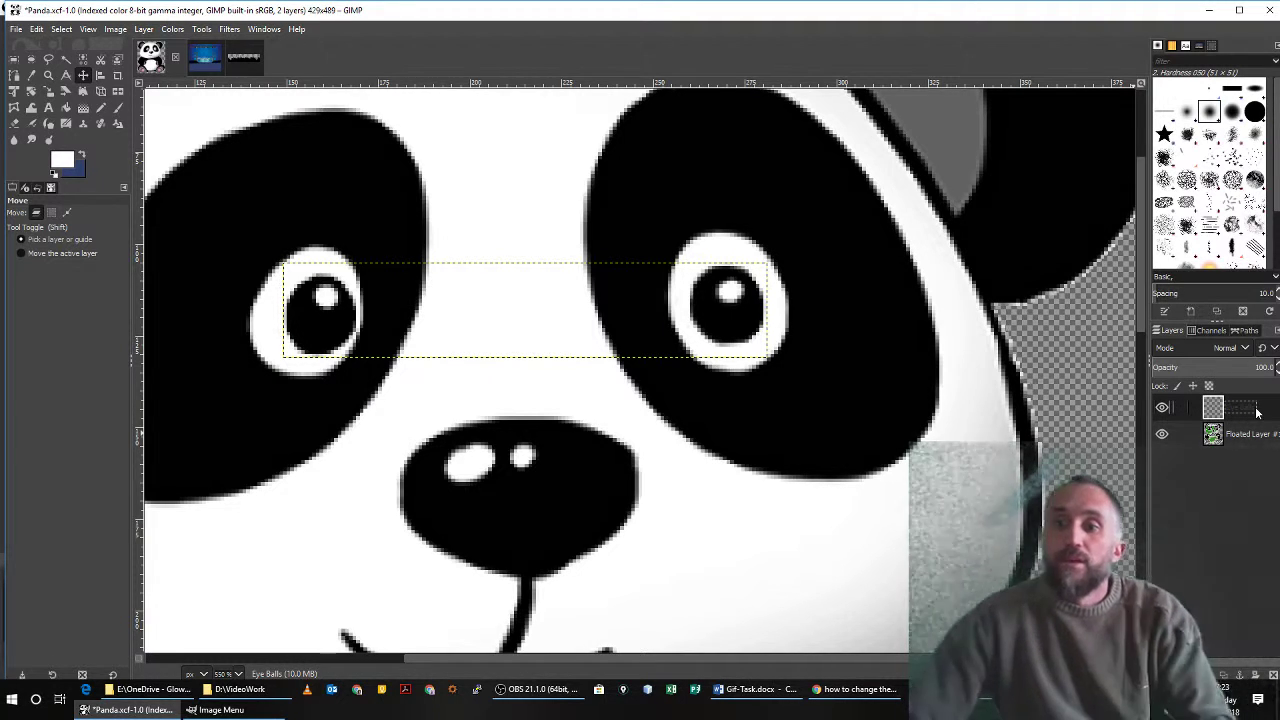
Rename the panda body layer as Panda.
right_click(1266, 447)
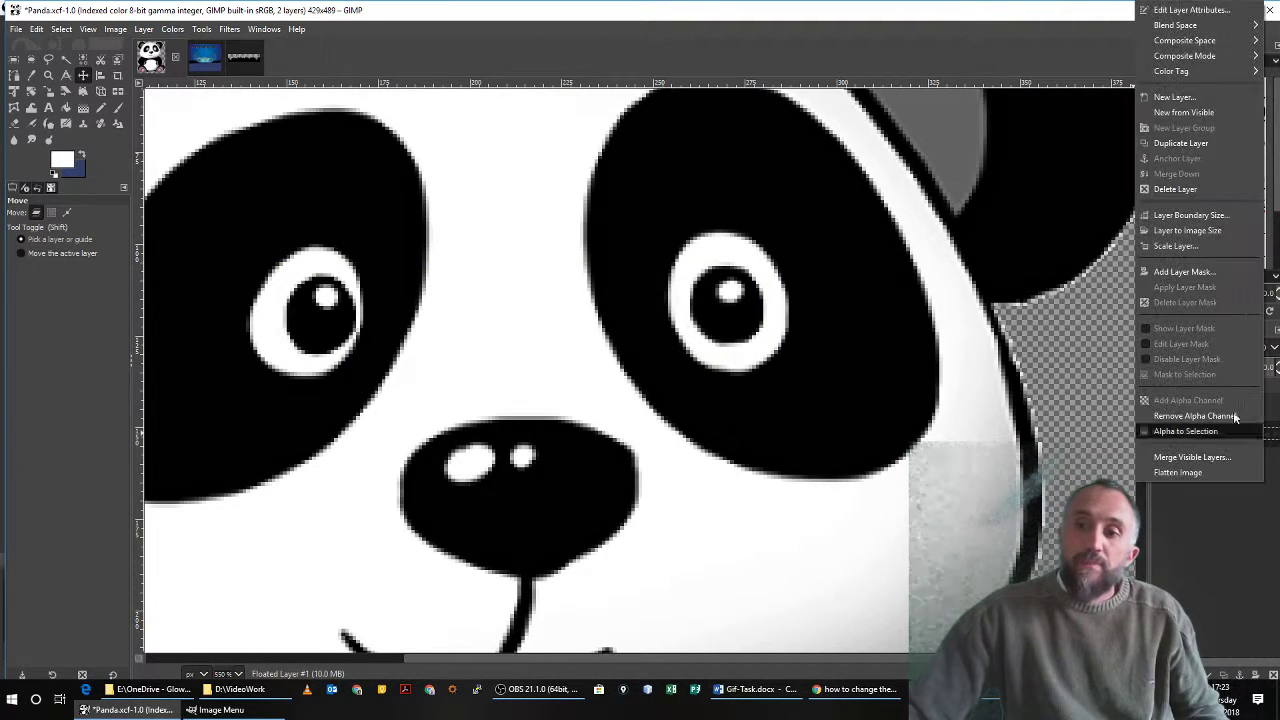
left_click(1277, 452)
double_click(1276, 436)
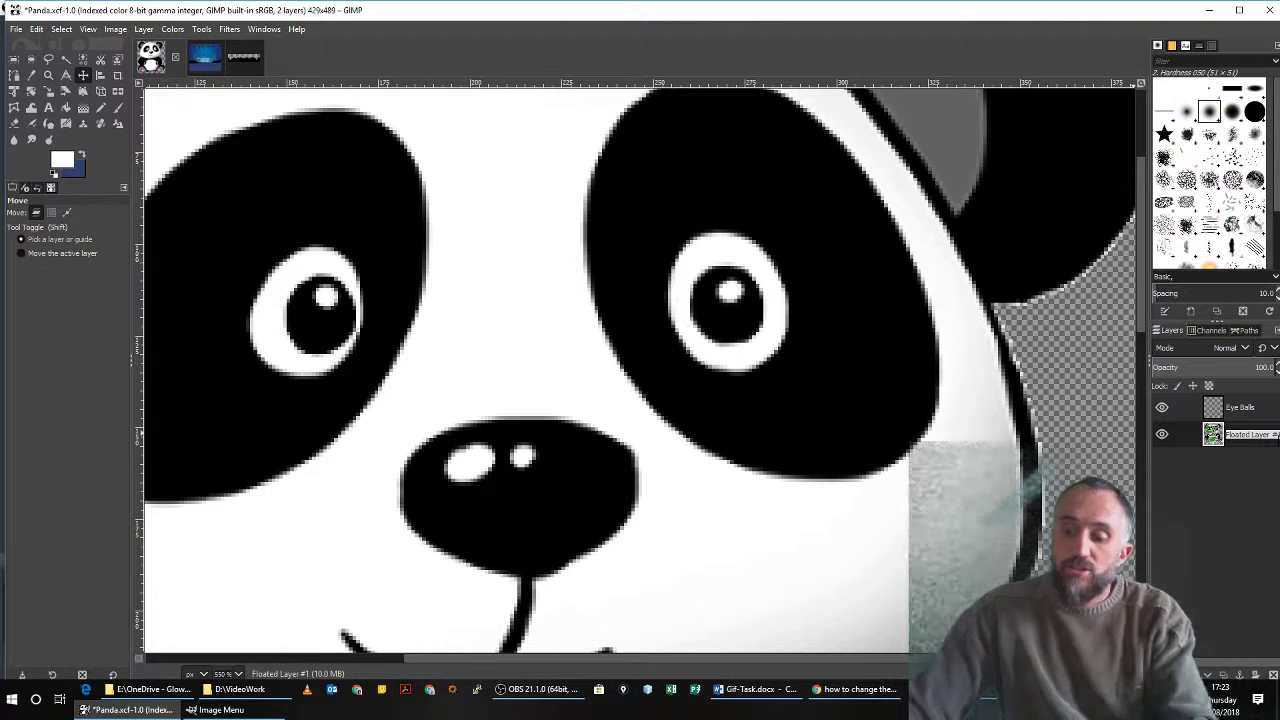
type("Fa")
type("nda")
key("Return")
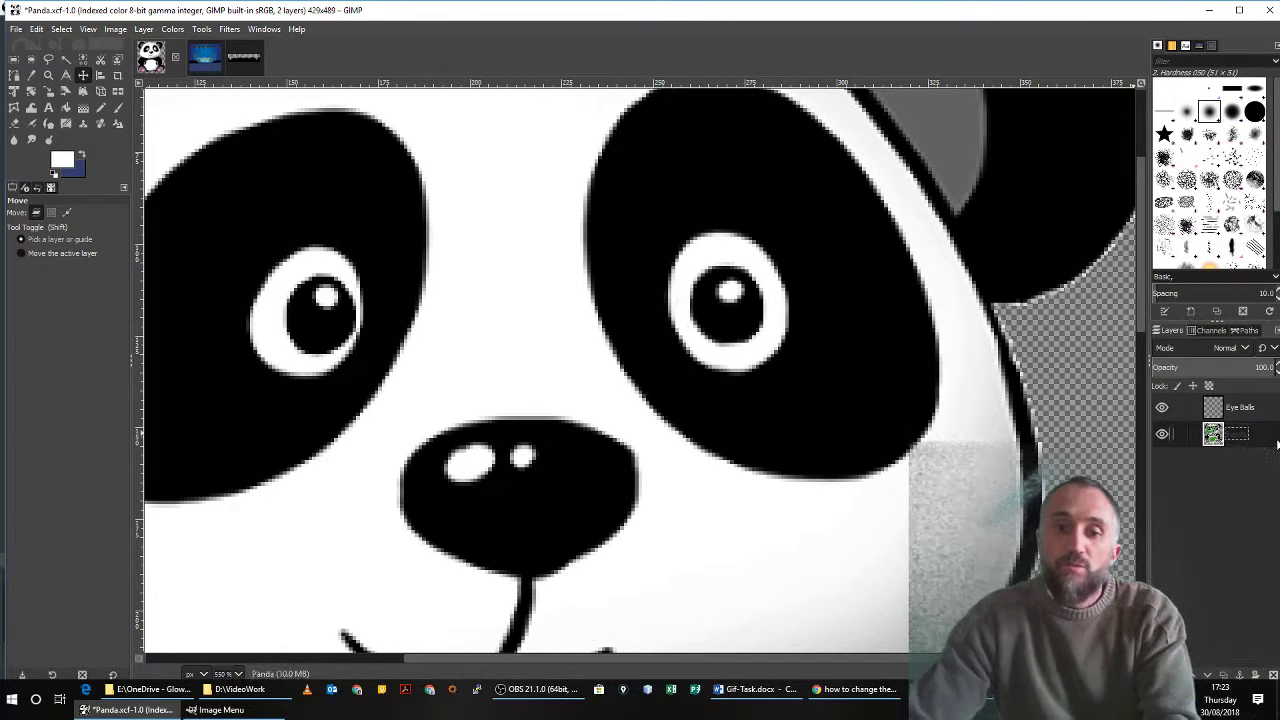
scroll(851, 354, "down", 10)
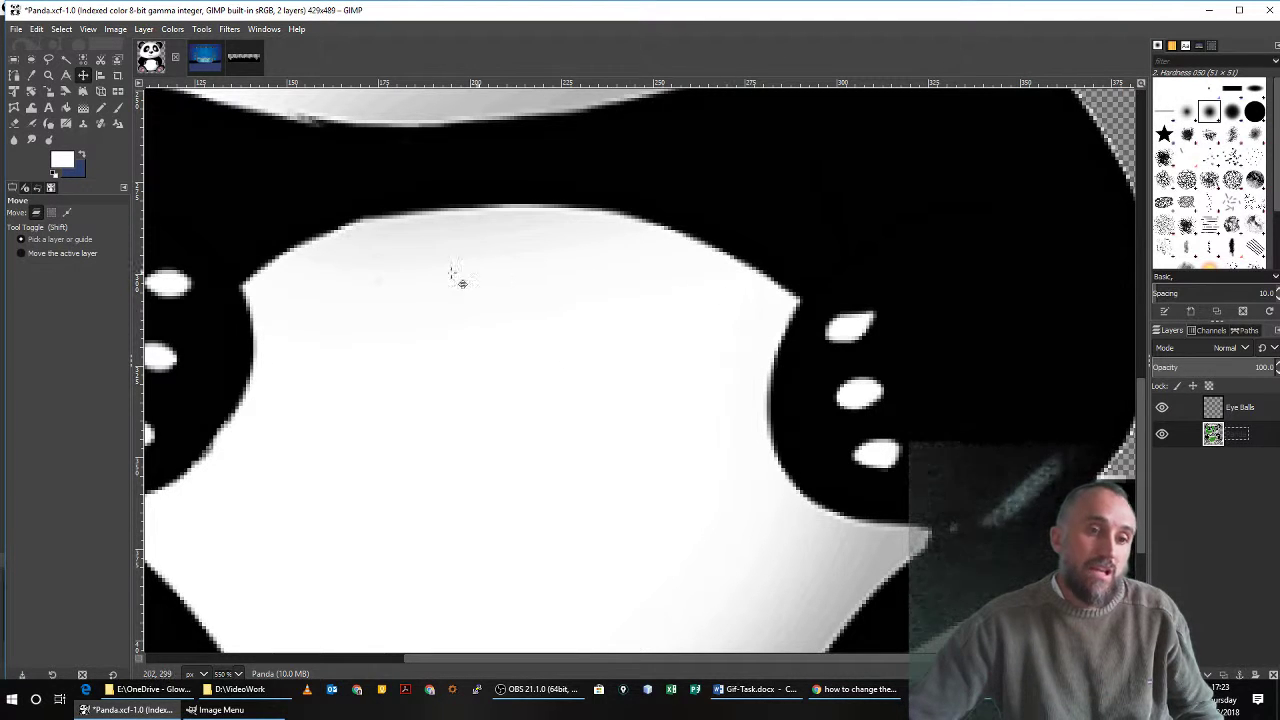
scroll(866, 676, "left", 5)
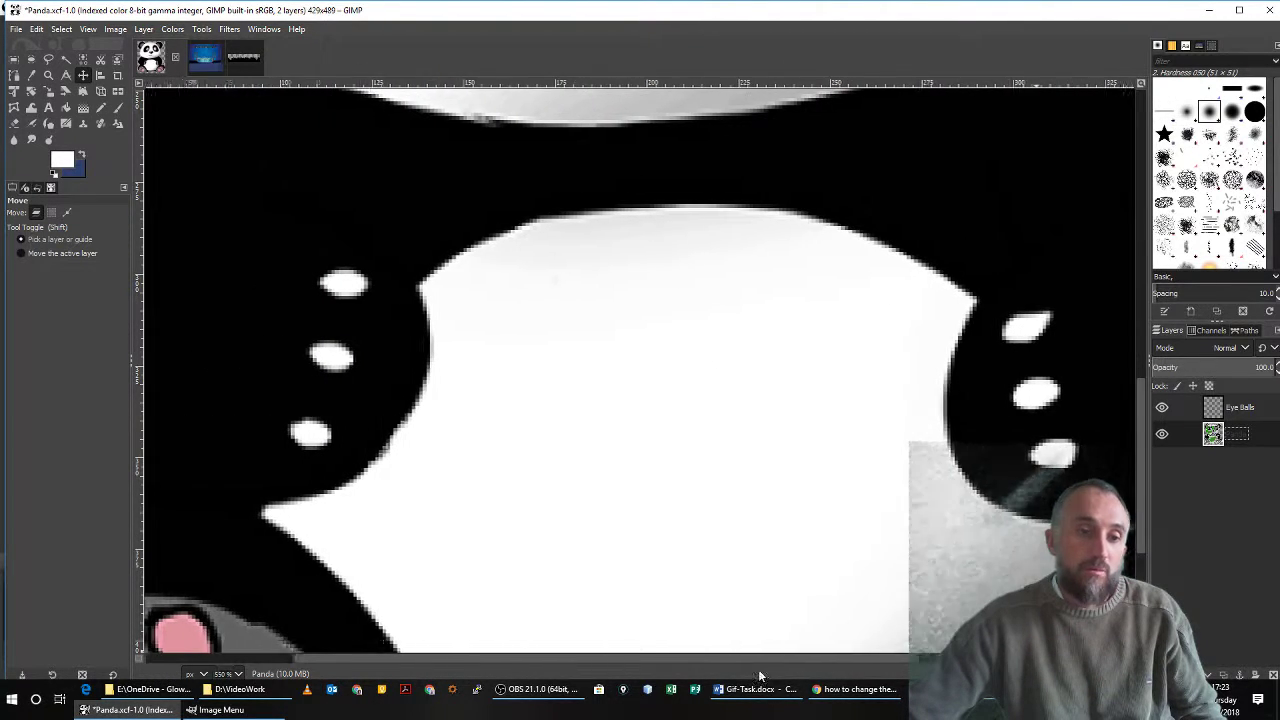
scroll(727, 678, "left", 4)
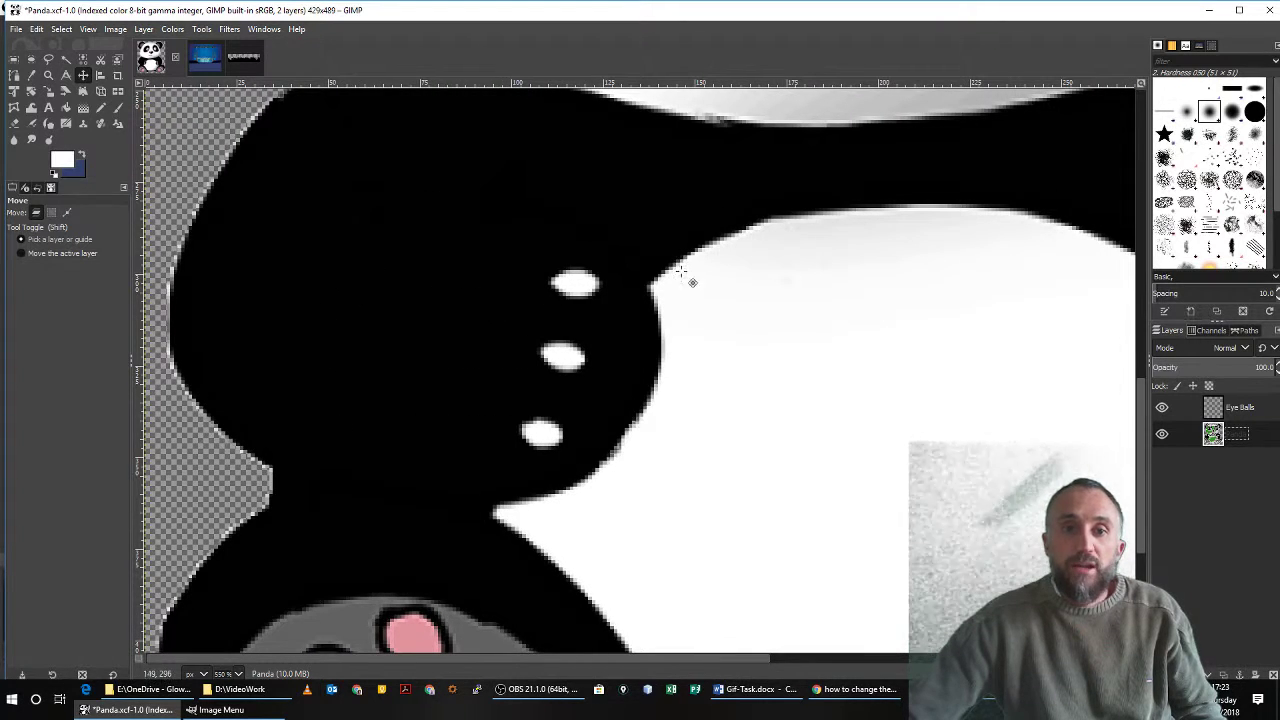
scroll(620, 392, "down", 3)
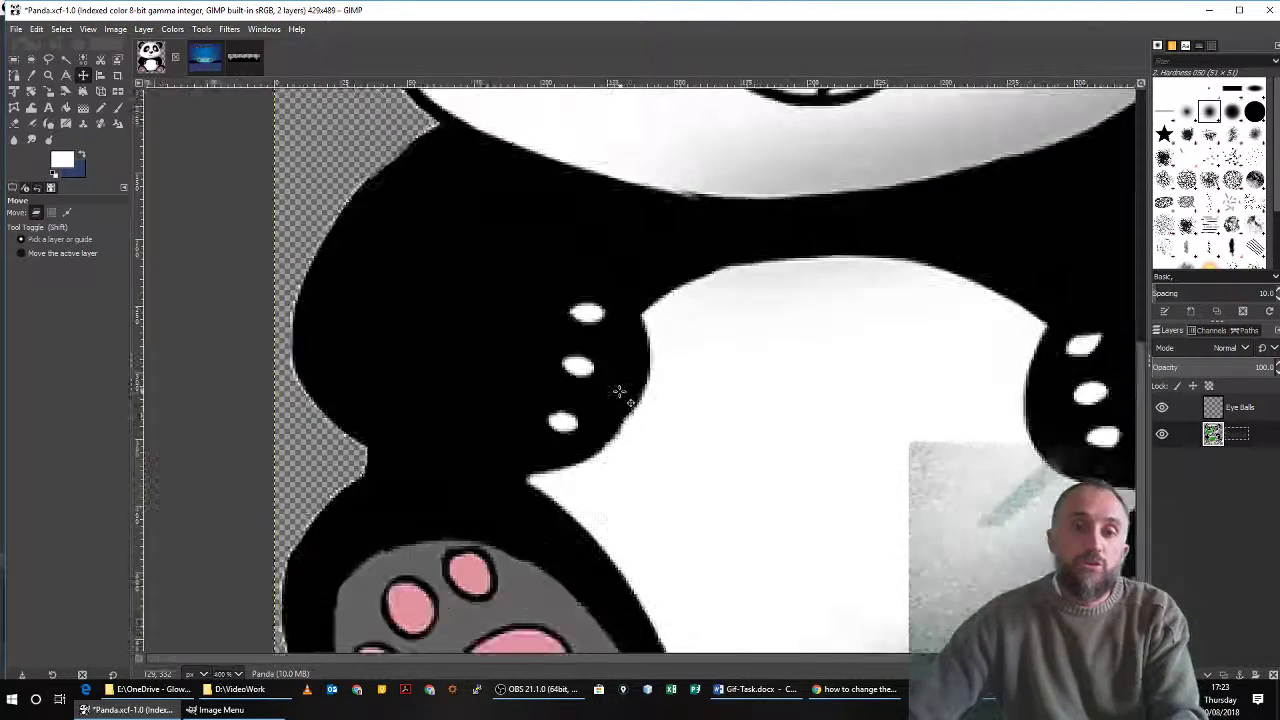
scroll(629, 400, "up", 3)
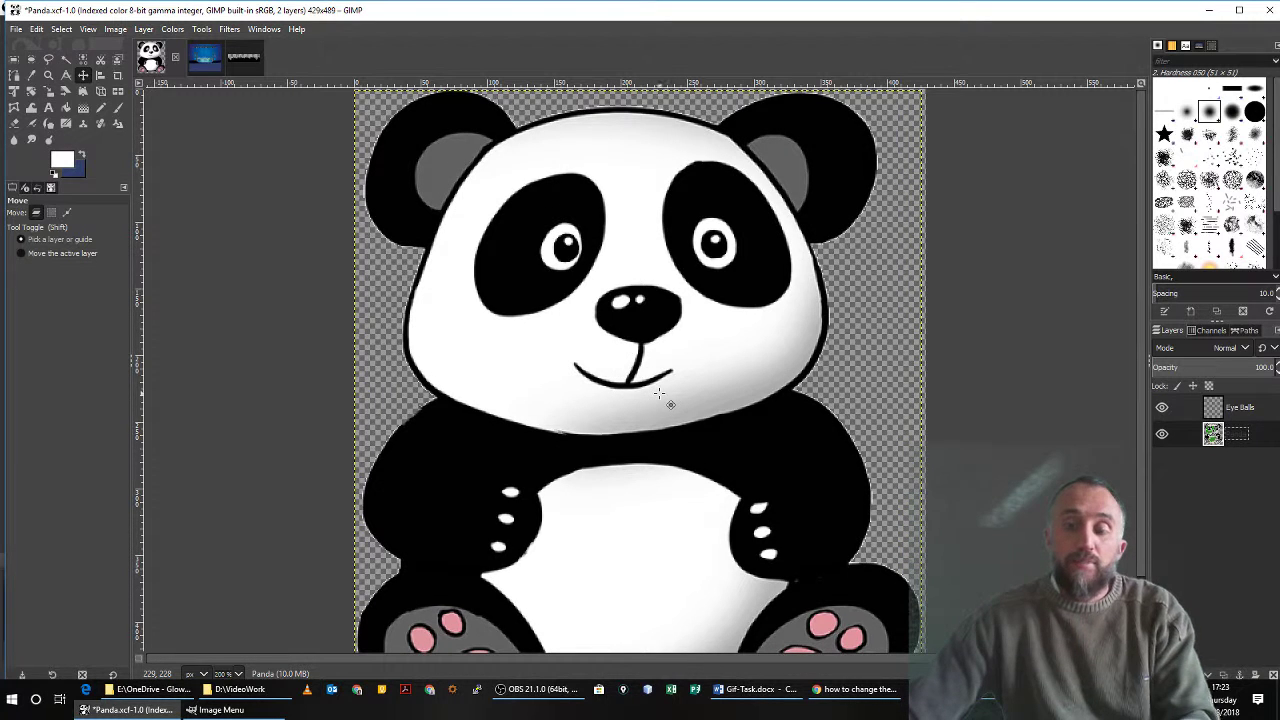